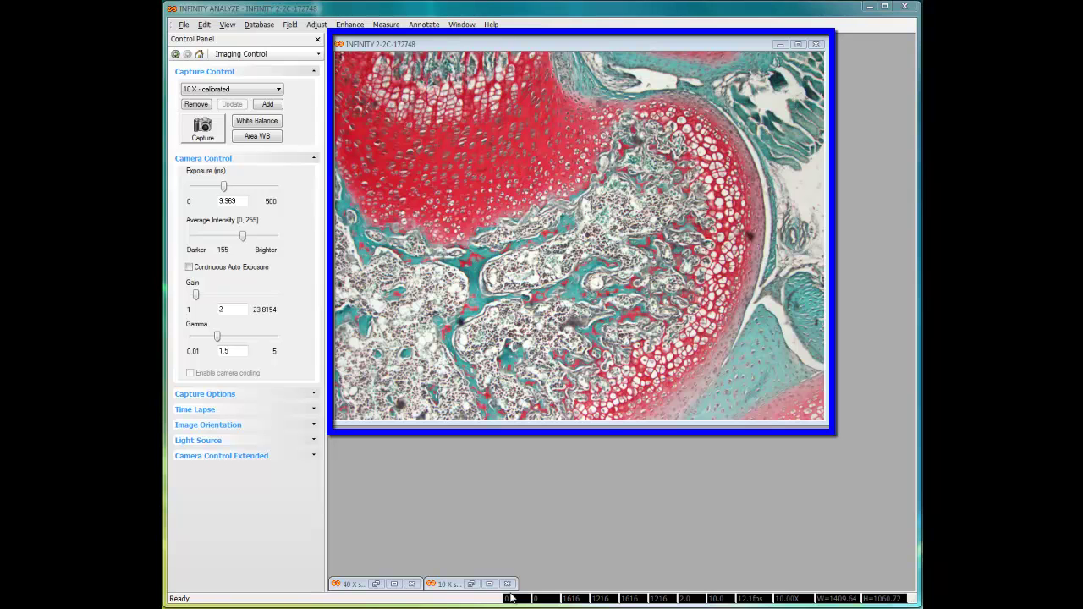
# Step: Restore the minimized '10 X sample.sif' and '40 X sample.sif' windows, leaving the 10X sample in front
pyautogui.click(479, 587)
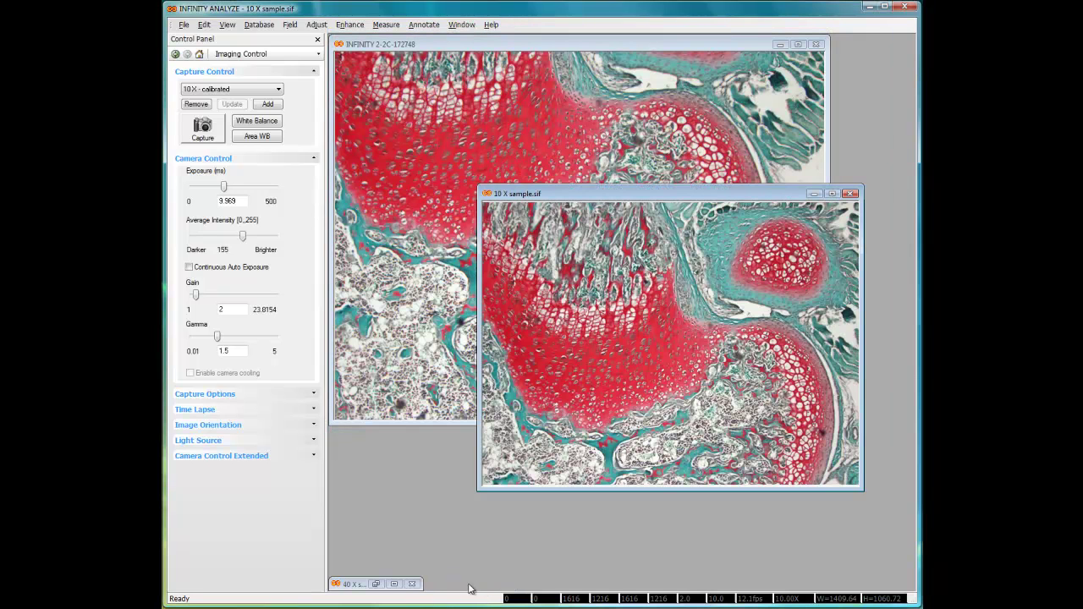
pyautogui.click(376, 585)
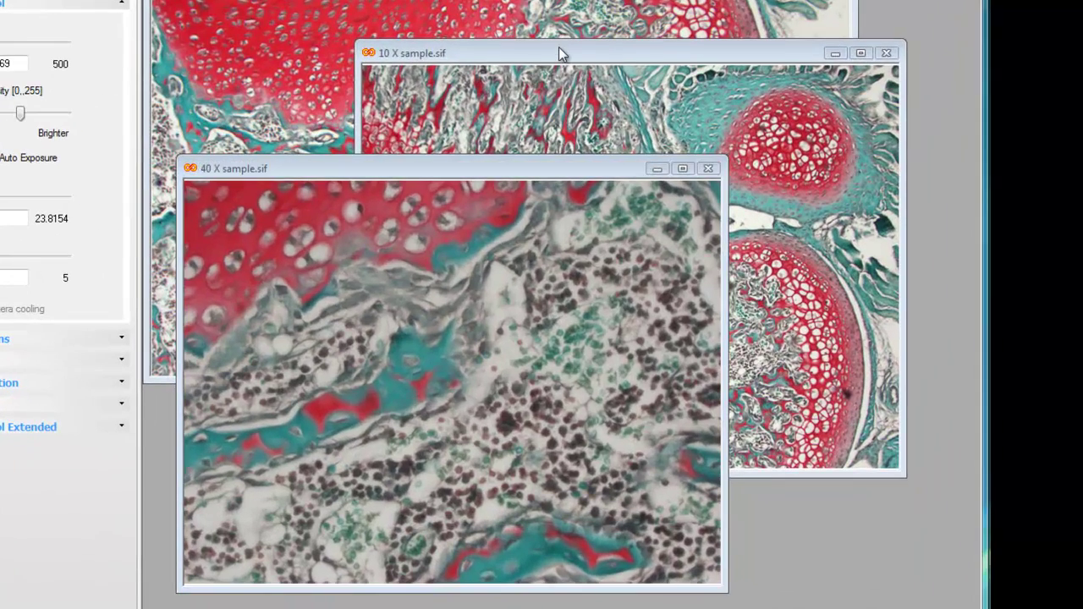
pyautogui.click(621, 193)
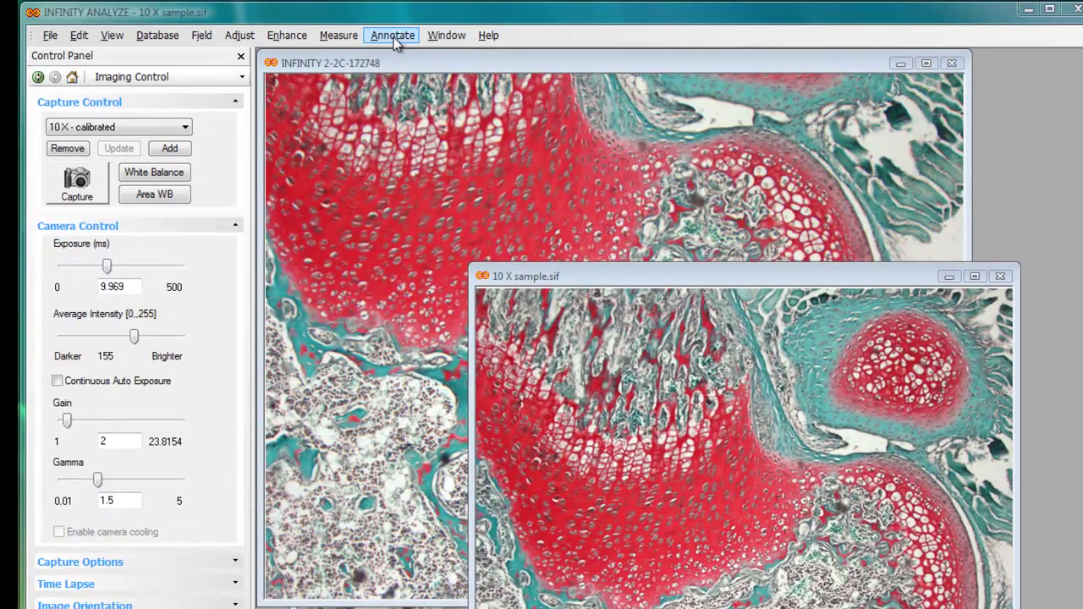
# Step: Place a 200 um, 4-pixel-wide micrometer scale bar near the lower left of the 10X image
pyautogui.click(381, 12)
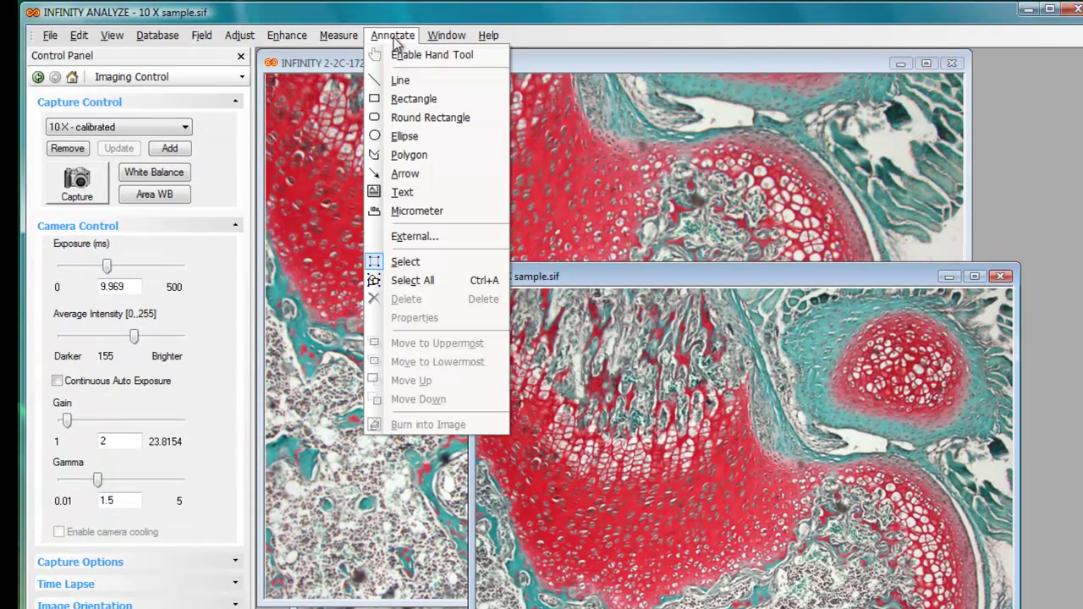
pyautogui.click(419, 212)
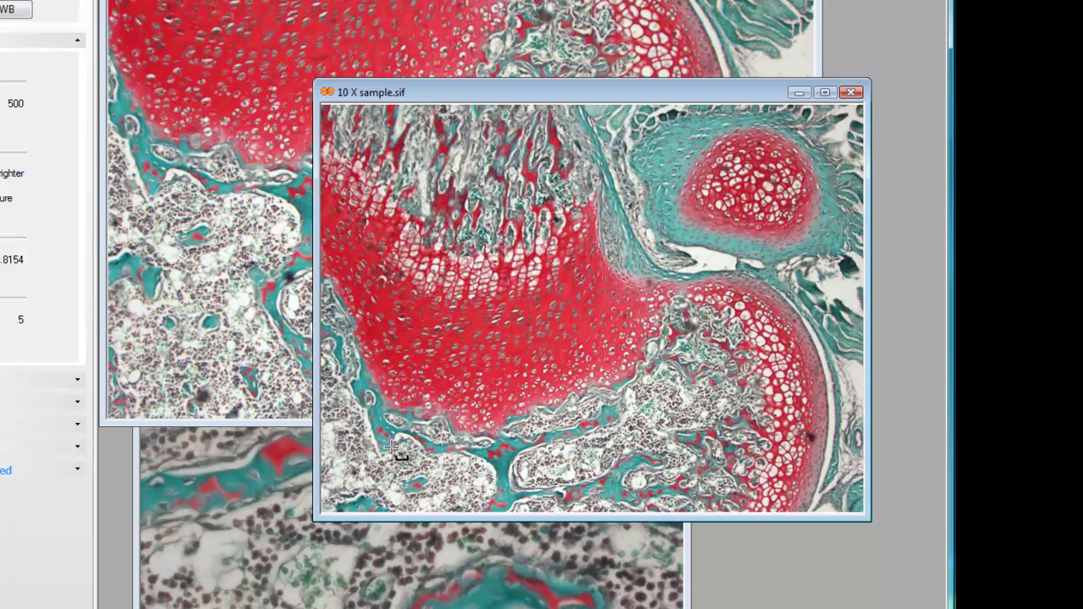
pyautogui.click(390, 448)
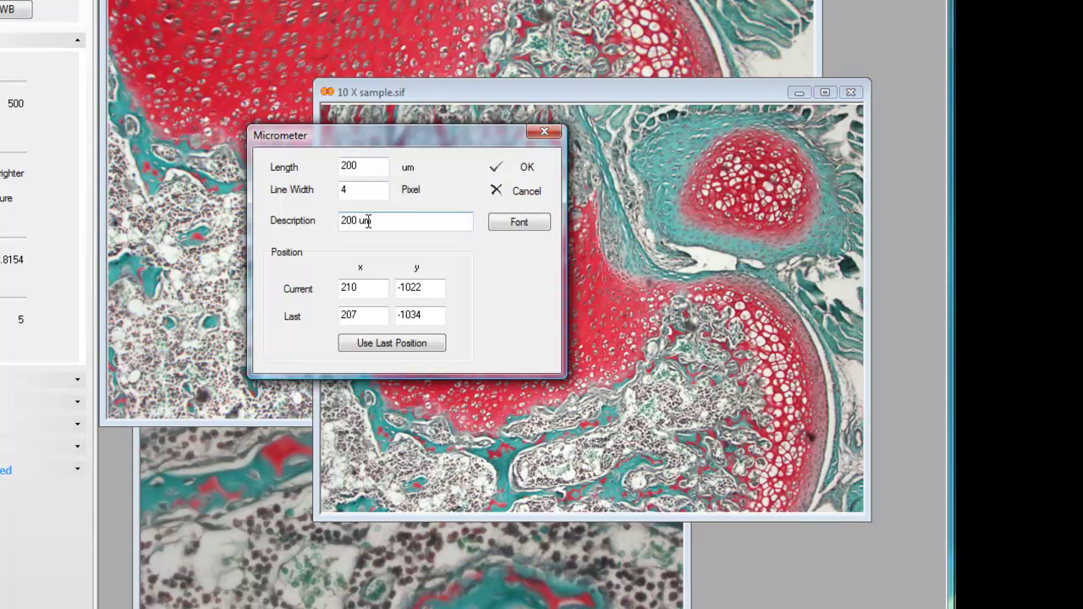
pyautogui.click(526, 169)
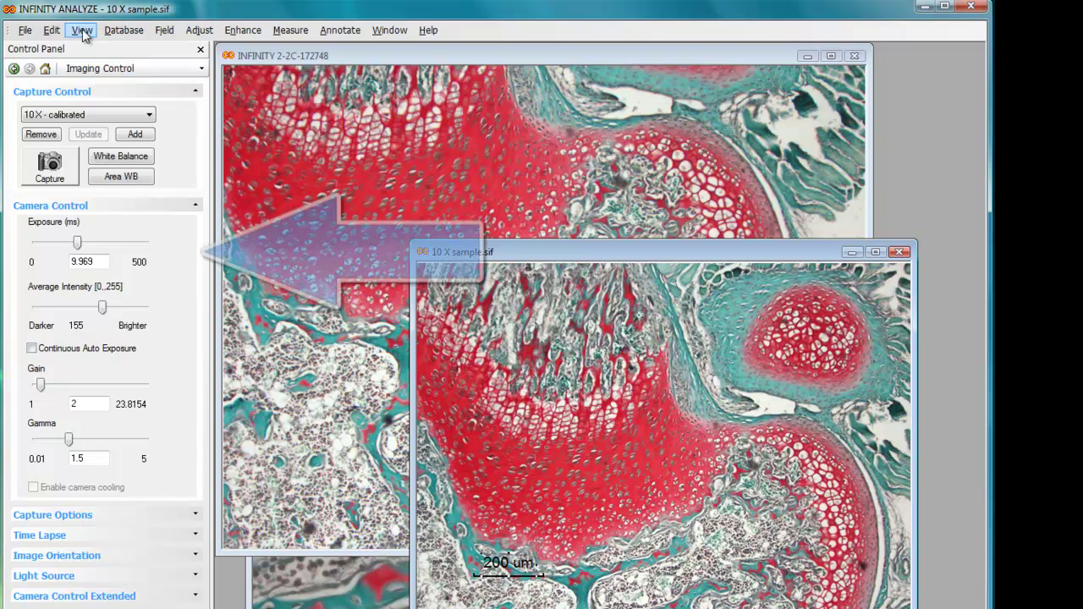
# Step: Turn off Fit to Window and drag the 200 um bar and its label so the label sits below the bar
pyautogui.click(82, 31)
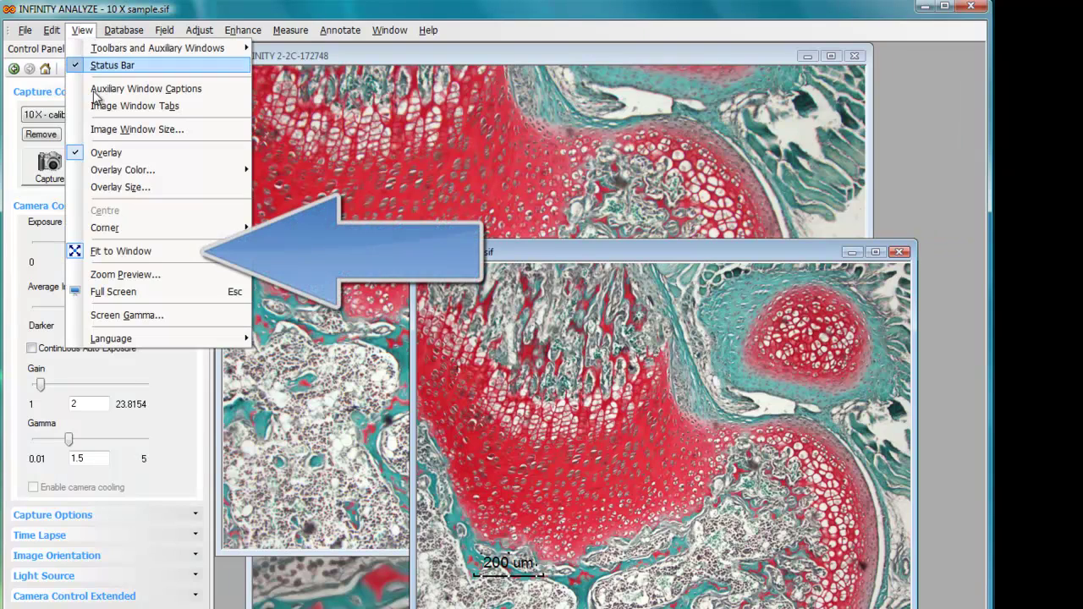
pyautogui.click(144, 254)
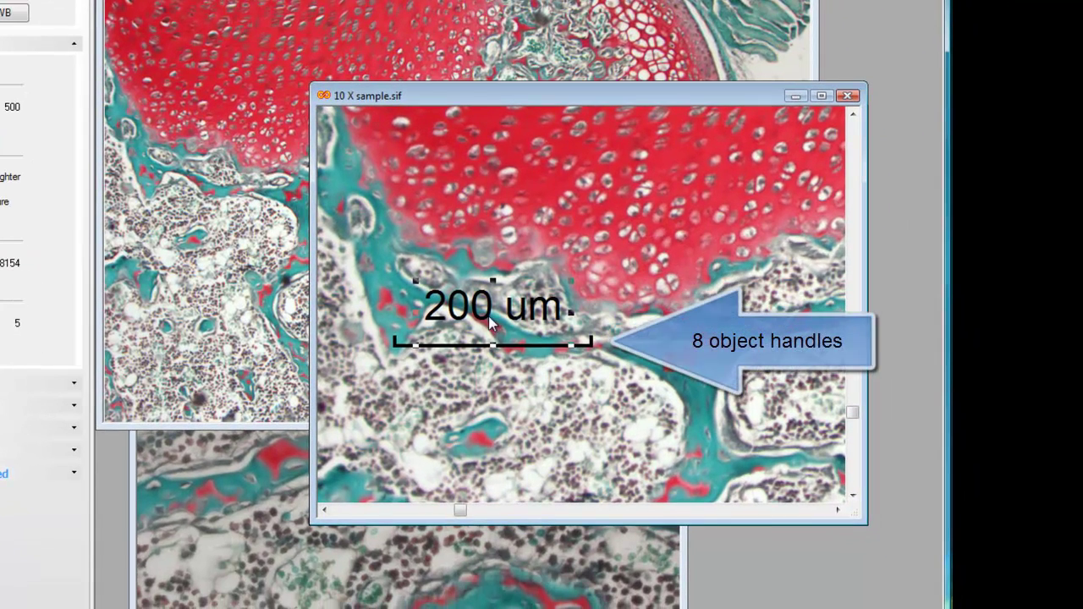
pyautogui.moveTo(492, 320); pyautogui.dragTo(508, 378)
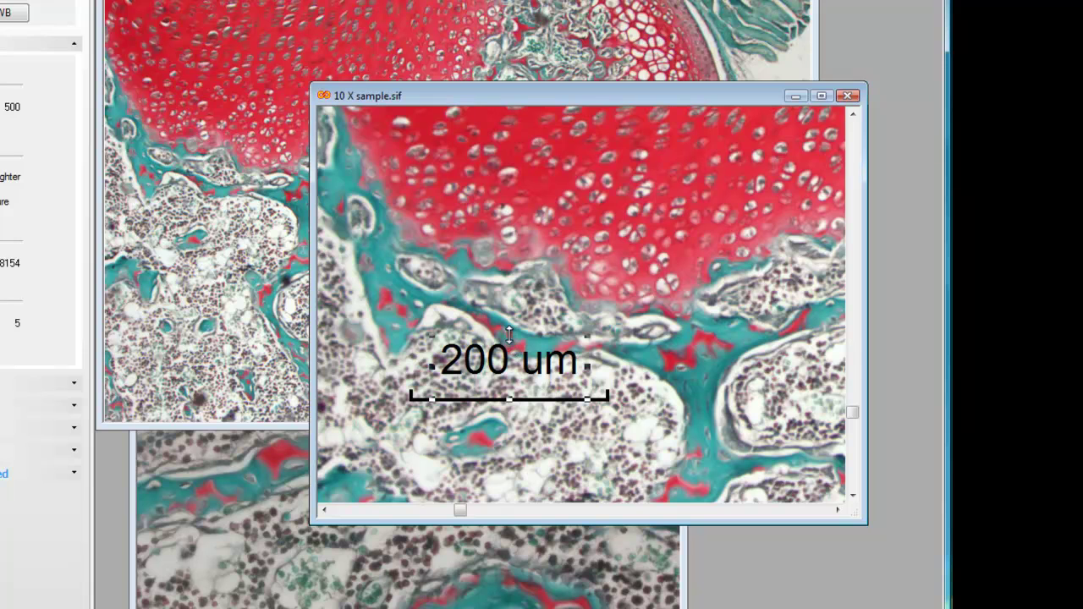
pyautogui.moveTo(509, 335)
pyautogui.mouseDown()
pyautogui.moveTo(509, 289)
pyautogui.moveTo(510, 318)
pyautogui.mouseUp()
pyautogui.moveTo(508, 398)
pyautogui.mouseDown()
pyautogui.moveTo(508, 376)
pyautogui.moveTo(513, 393)
pyautogui.mouseUp()
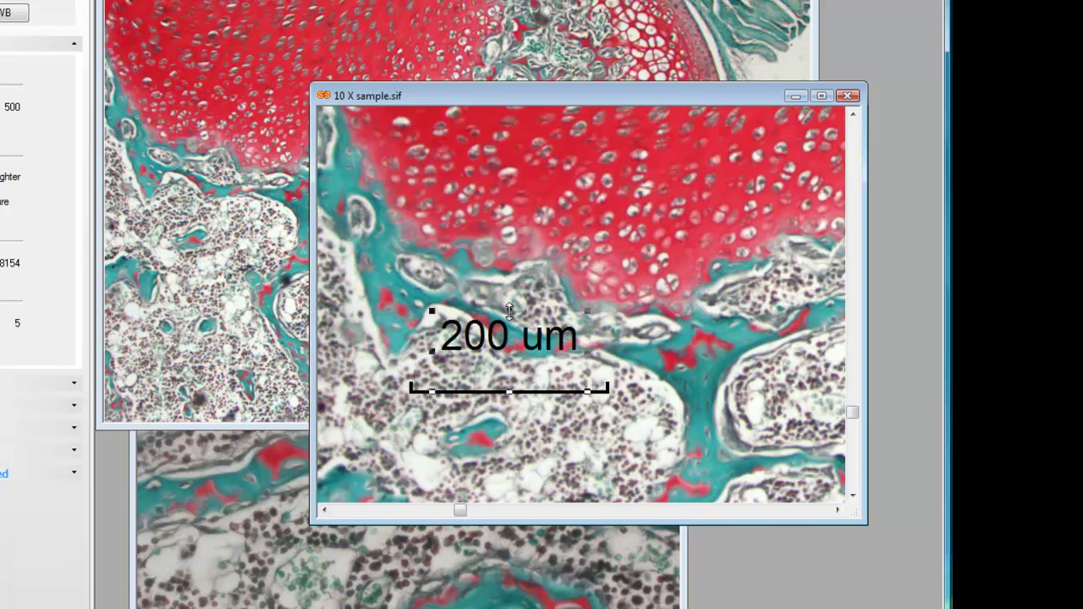
pyautogui.moveTo(509, 310); pyautogui.dragTo(527, 391)
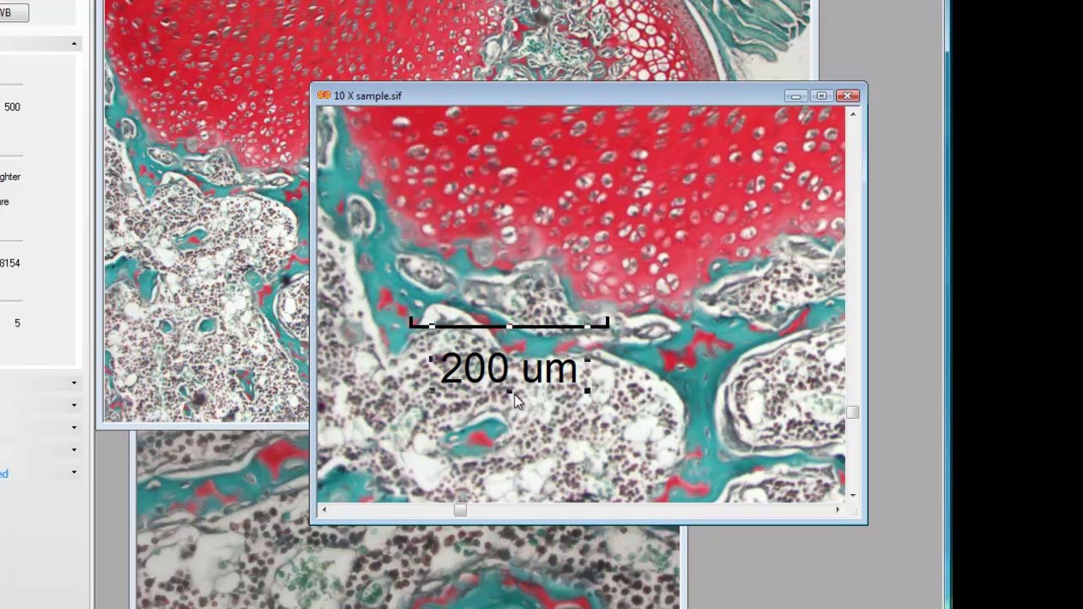
pyautogui.moveTo(509, 390); pyautogui.dragTo(506, 355)
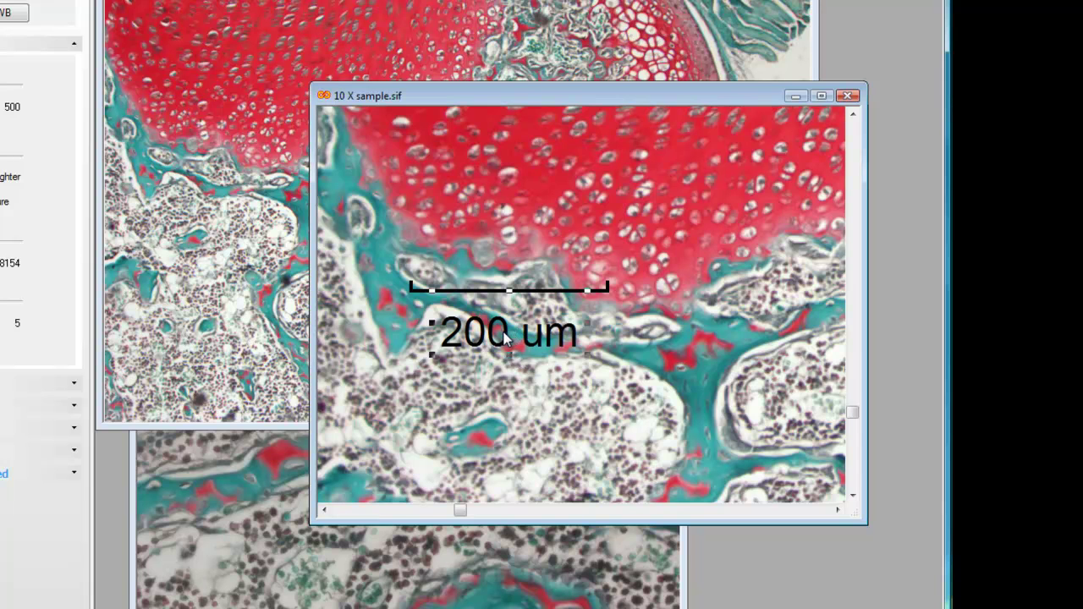
# Step: Set the scale bar's '200 um' label font to black at size 36
pyautogui.doubleClick(505, 337)
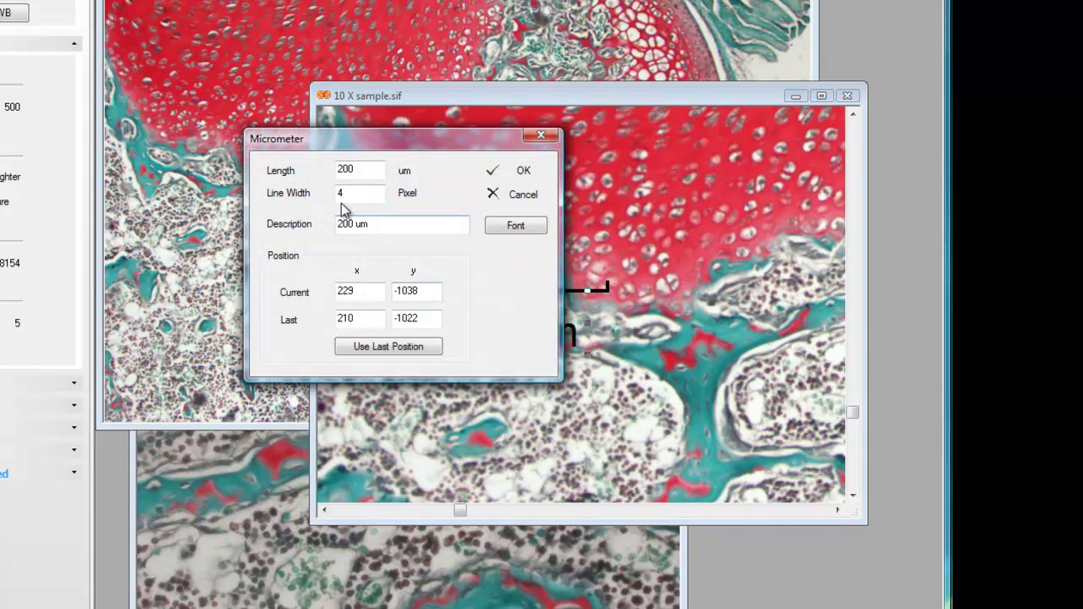
pyautogui.click(351, 224)
pyautogui.click(515, 226)
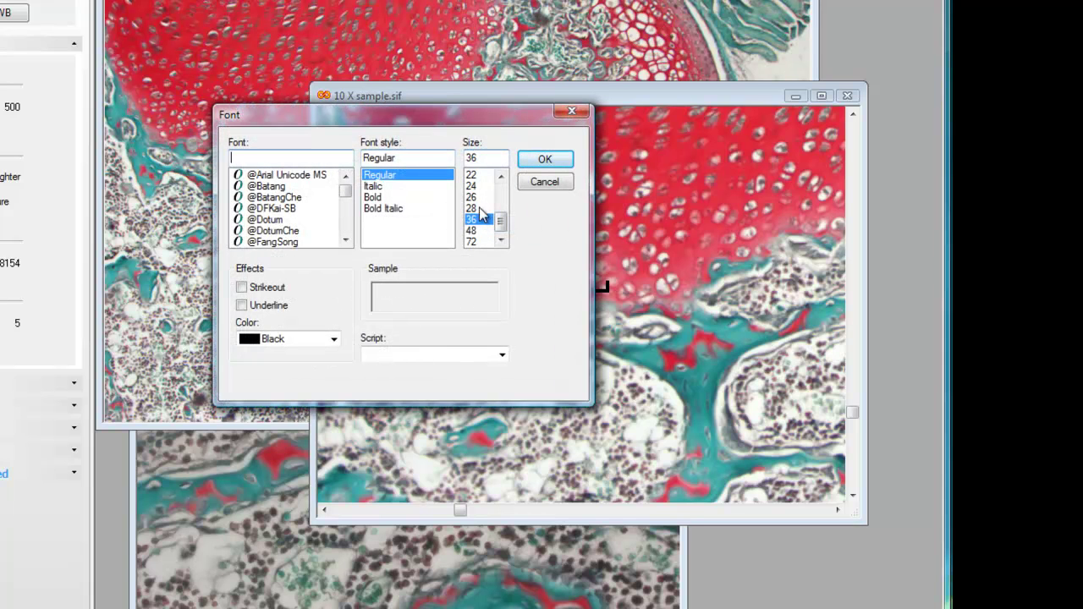
pyautogui.click(335, 340)
pyautogui.click(319, 354)
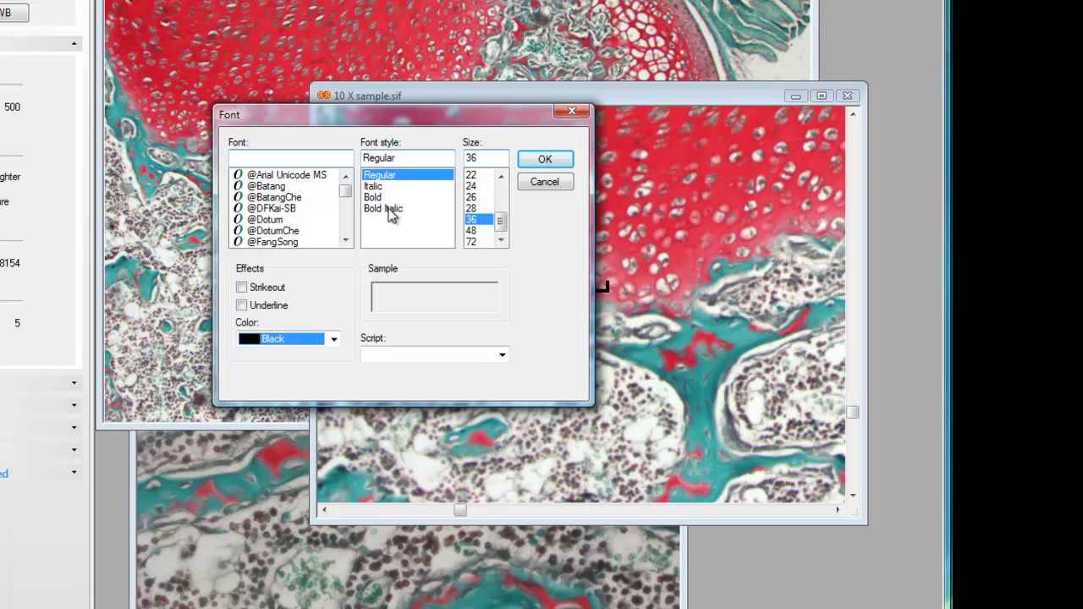
pyautogui.click(545, 161)
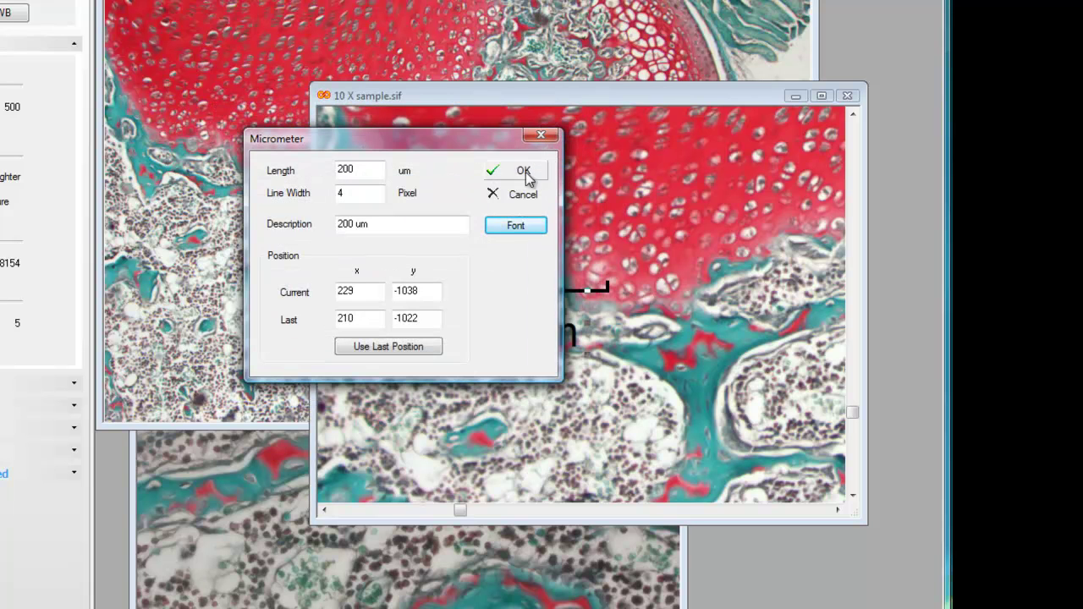
pyautogui.click(522, 170)
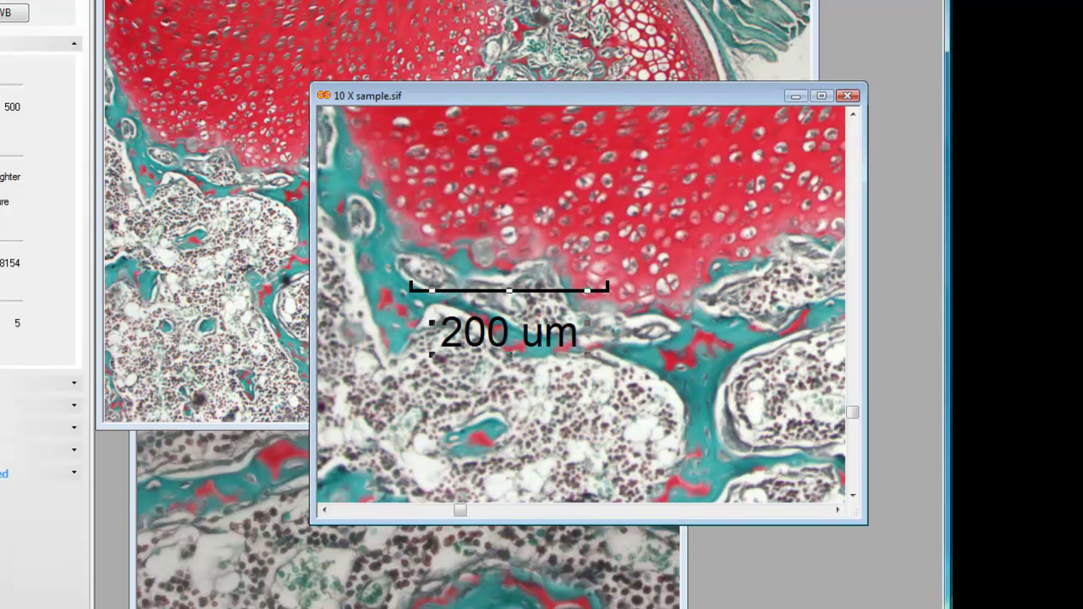
pyautogui.click(888, 553)
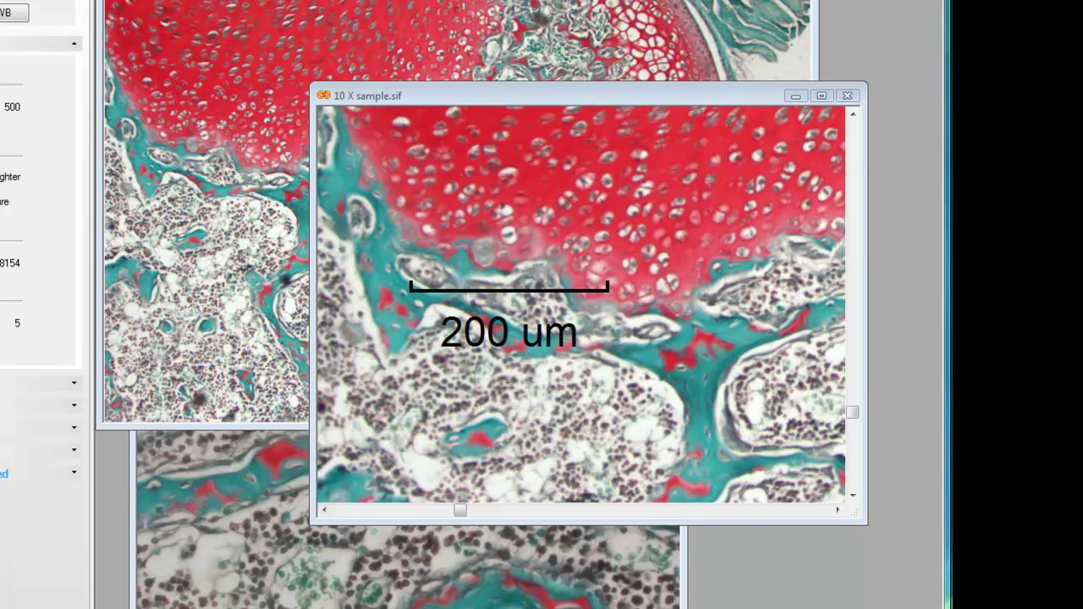
# Step: Fit the whole 10X sample to its window, then make '40 X sample.sif' the active image
pyautogui.click(5, 93)
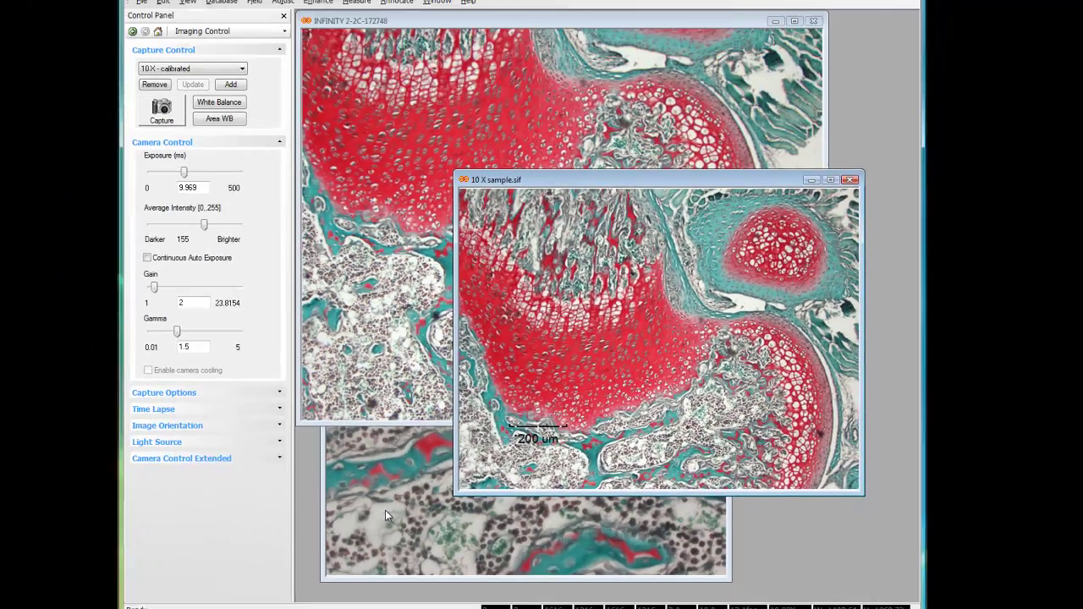
pyautogui.click(203, 550)
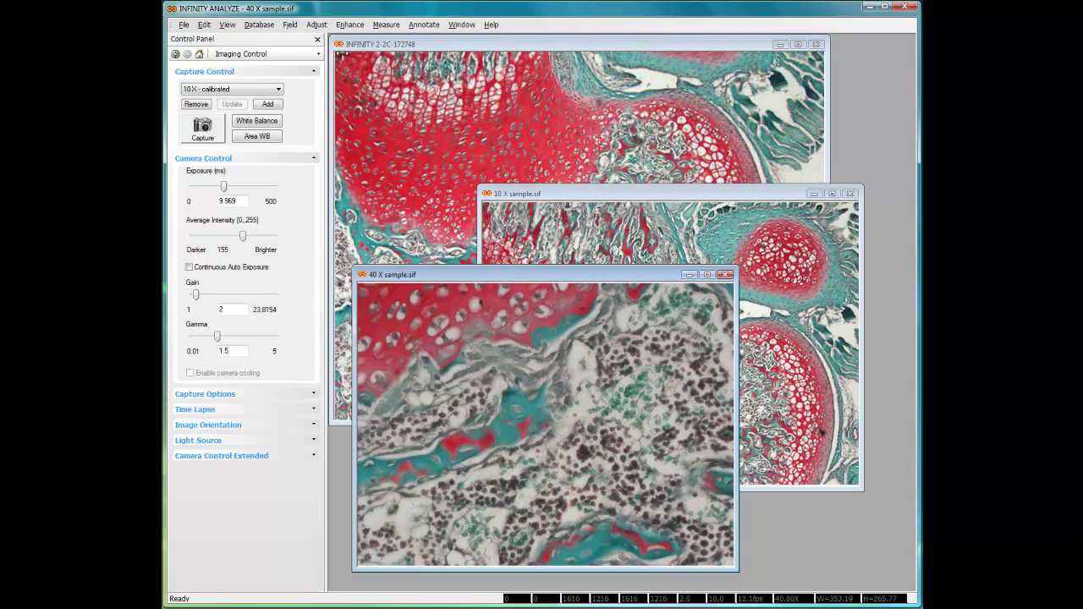
# Step: Start a micrometer bar on the 40X image with length 50, label '50 um', at the last-used position
pyautogui.click(424, 25)
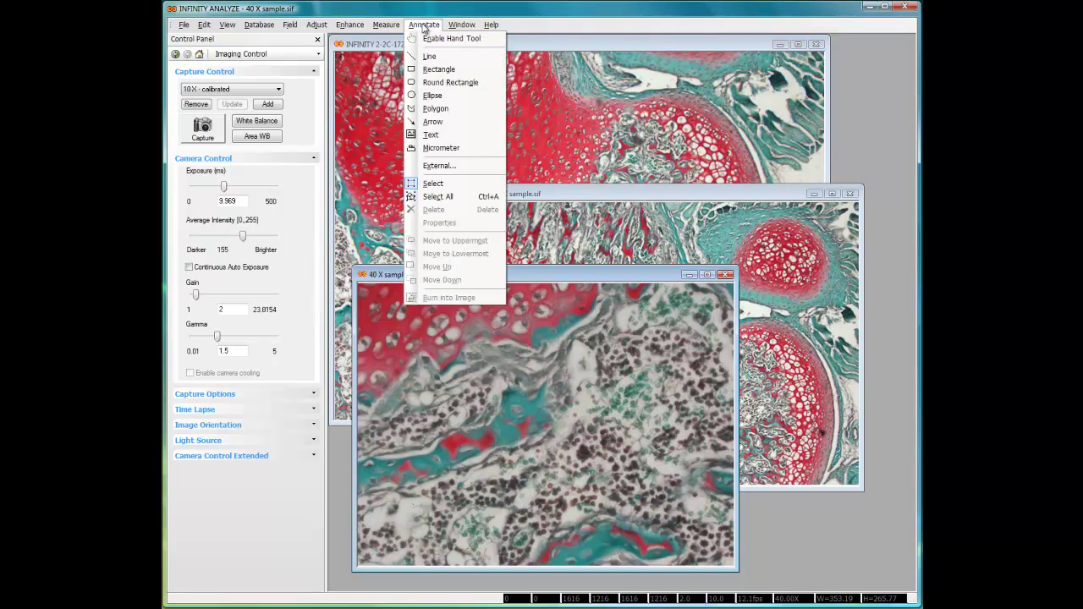
pyautogui.click(443, 148)
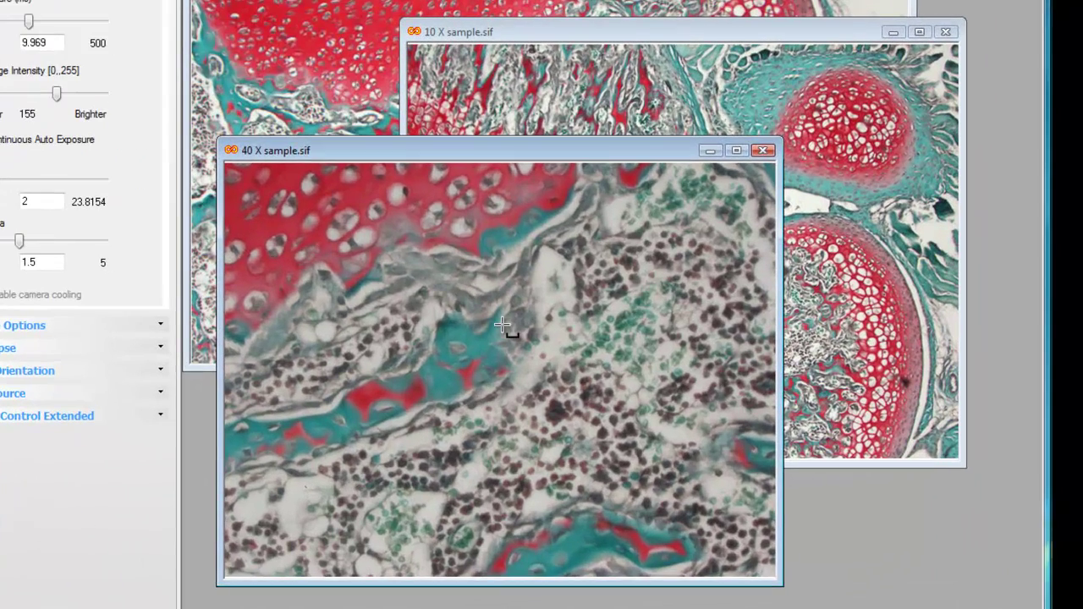
pyautogui.click(501, 324)
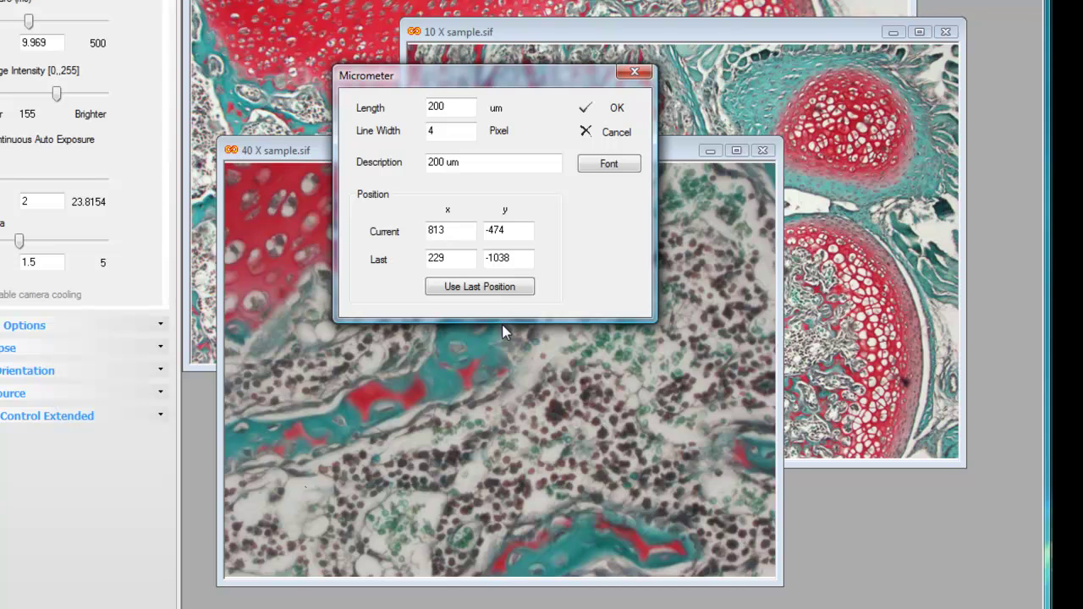
pyautogui.moveTo(438, 105); pyautogui.dragTo(423, 106)
pyautogui.click(435, 162)
pyautogui.moveTo(441, 162); pyautogui.dragTo(417, 171)
pyautogui.write('5')
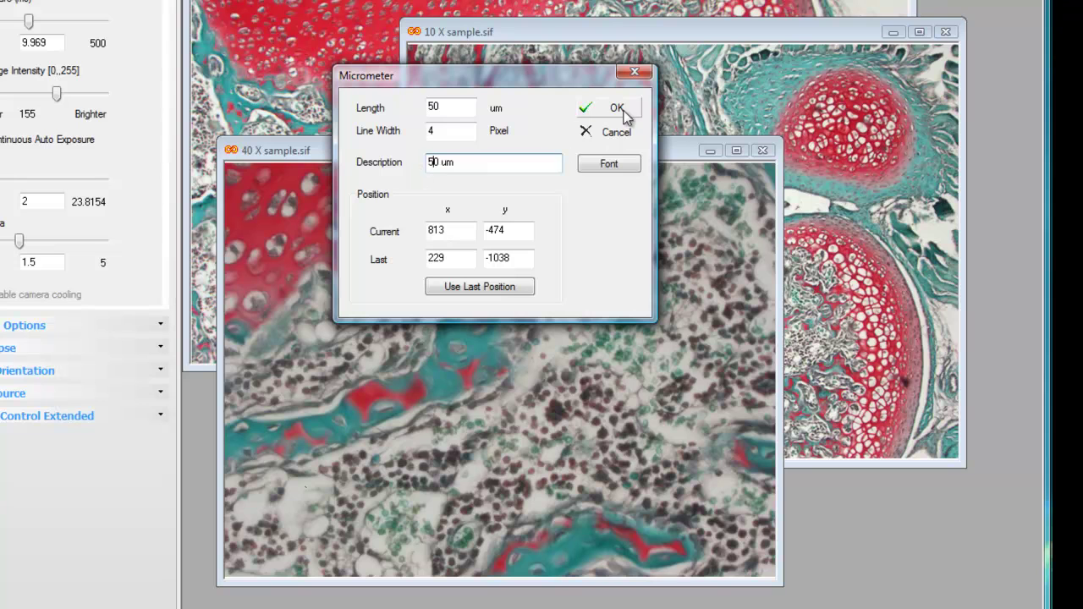
pyautogui.click(478, 286)
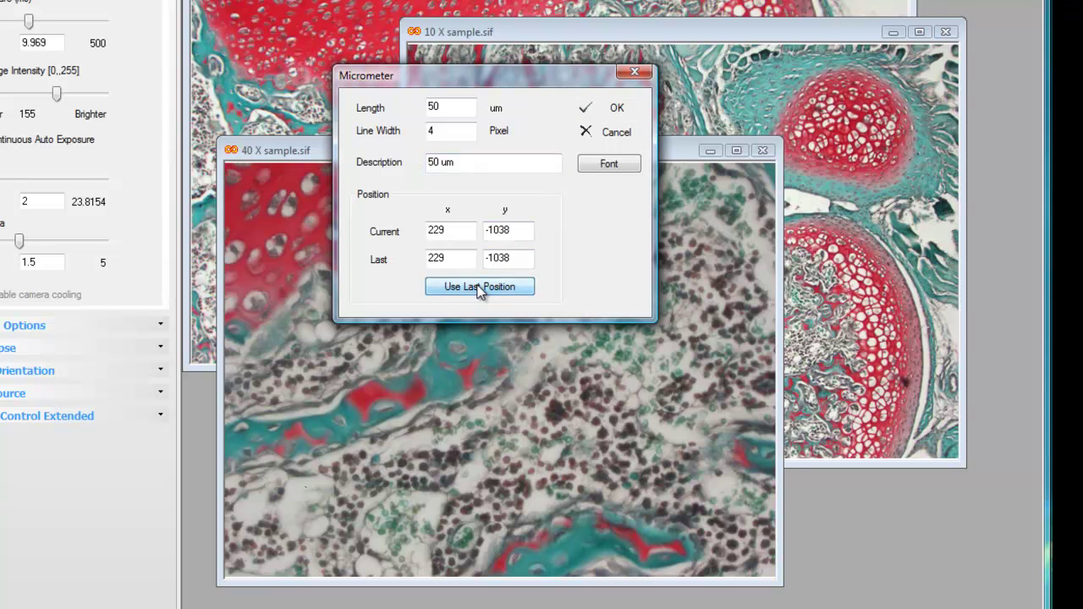
pyautogui.click(606, 110)
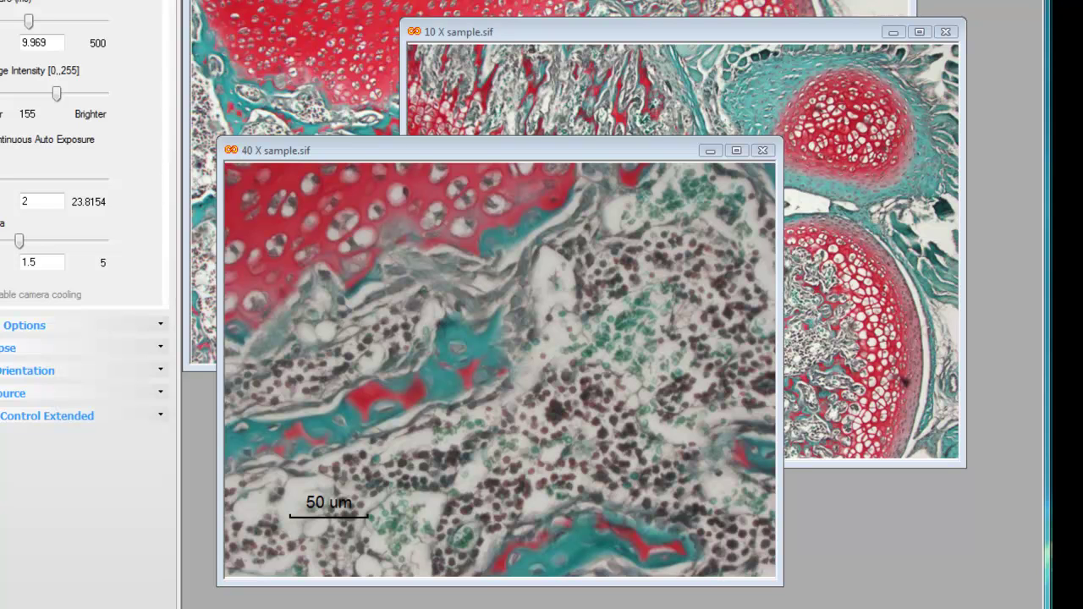
pyautogui.click(814, 33)
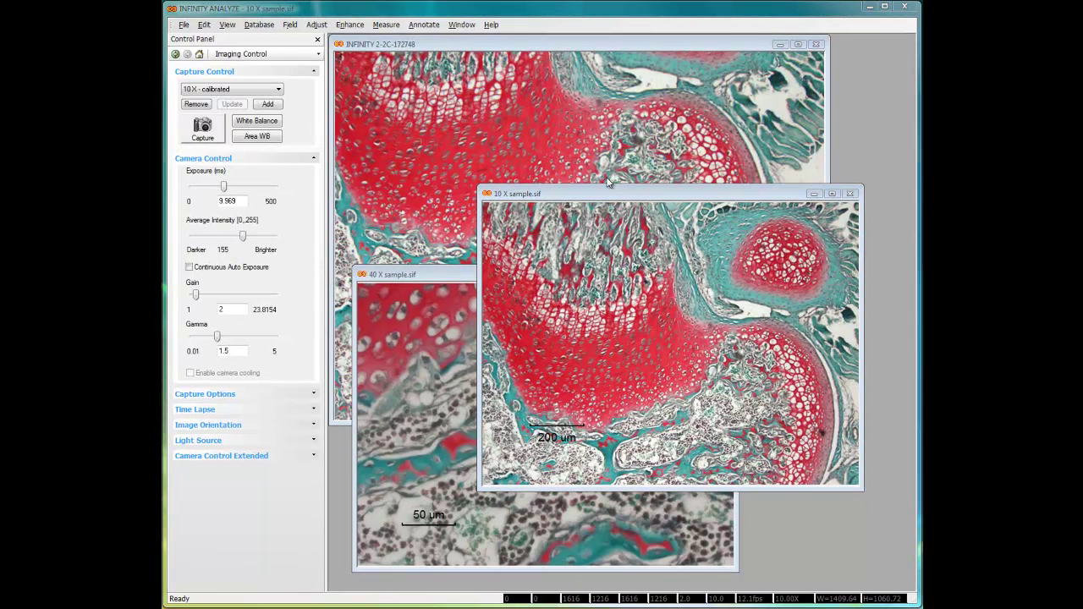
# Step: Draw a yellow arrow, line size 4 with size-12 head, pointing up into the cartilage nodule
pyautogui.click(424, 25)
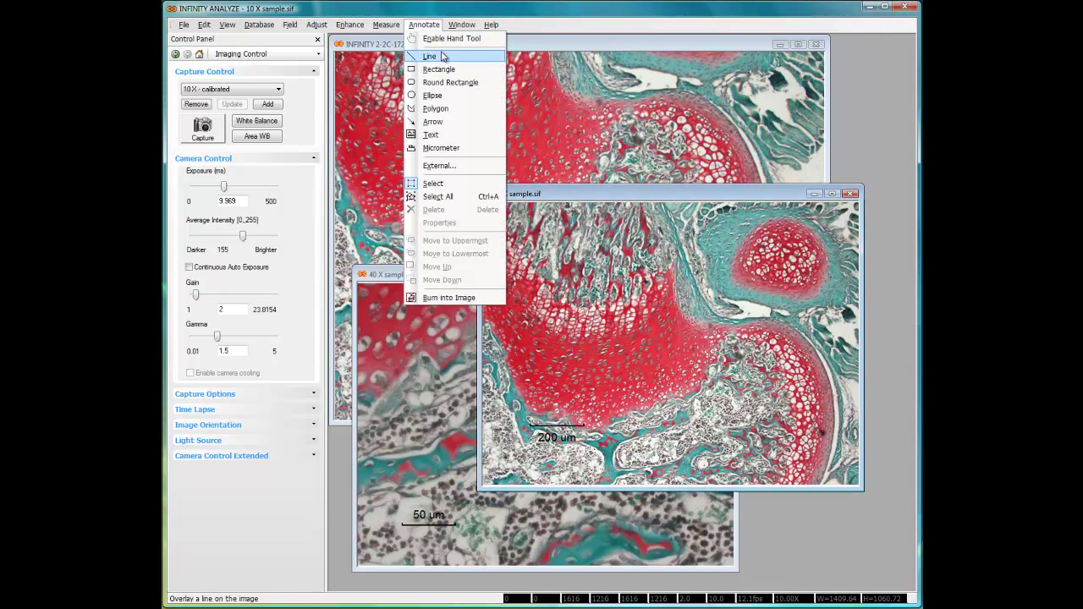
pyautogui.click(439, 123)
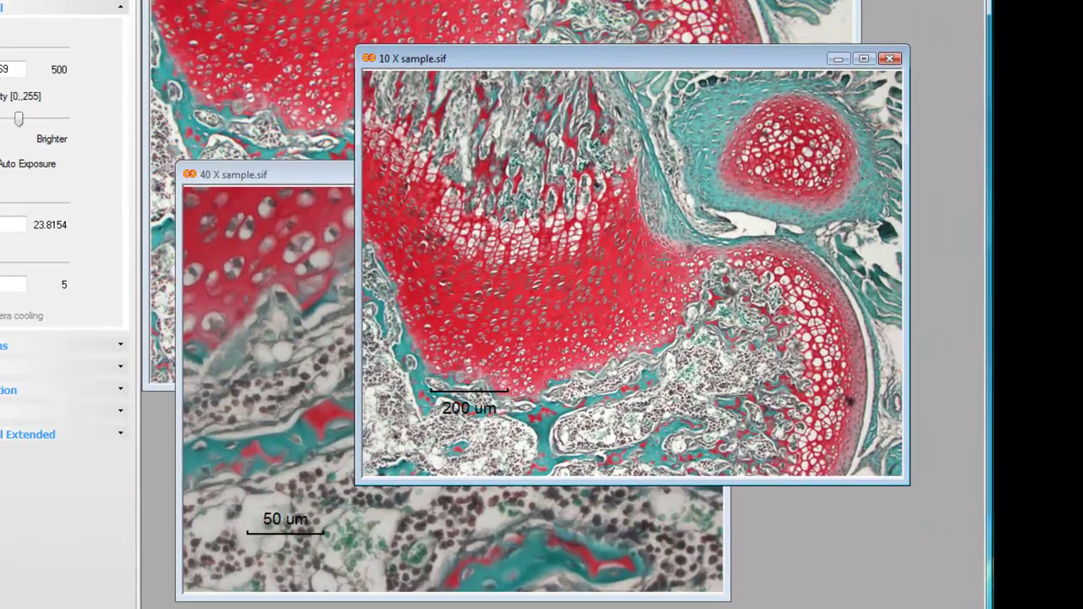
pyautogui.moveTo(665, 256)
pyautogui.mouseDown()
pyautogui.moveTo(730, 202)
pyautogui.moveTo(748, 169)
pyautogui.mouseUp()
pyautogui.doubleClick(727, 192)
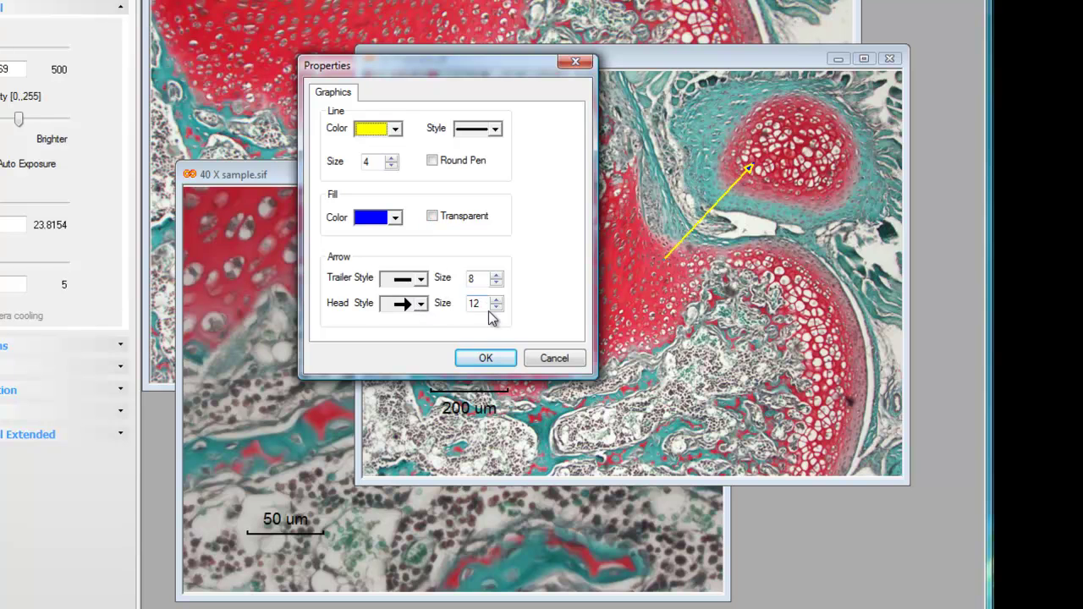
pyautogui.click(489, 358)
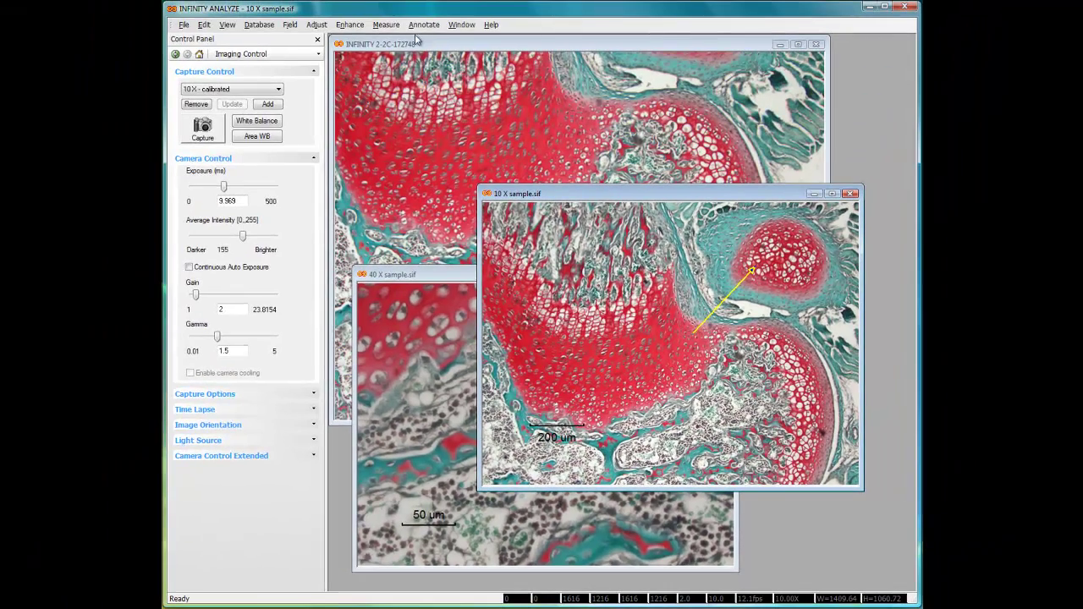
# Step: Place a text annotation reading 'Sample text' on the red cartilage of the 10X image
pyautogui.click(424, 25)
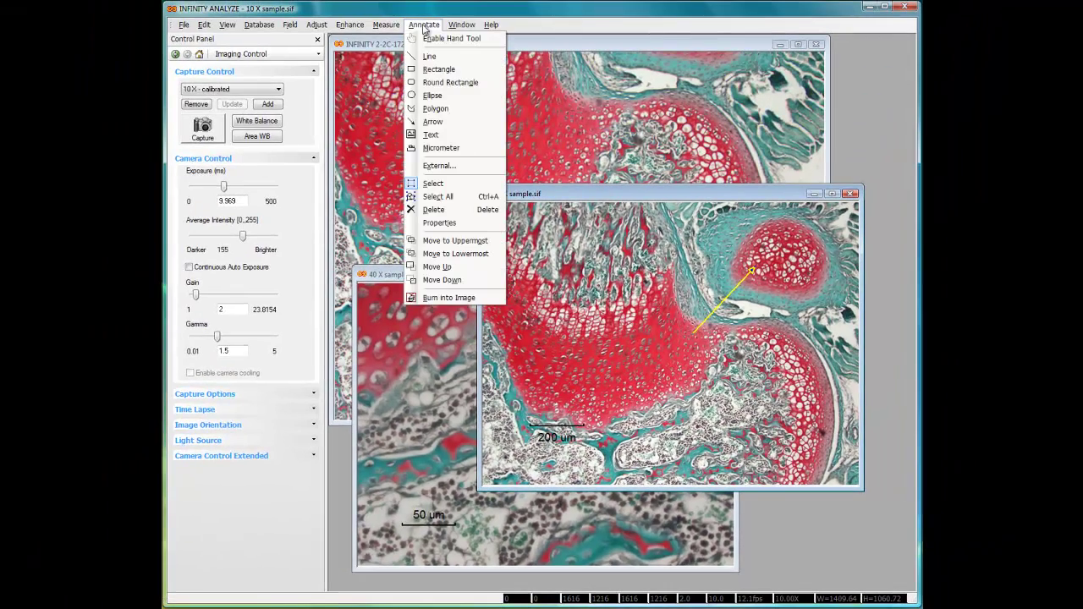
pyautogui.click(427, 134)
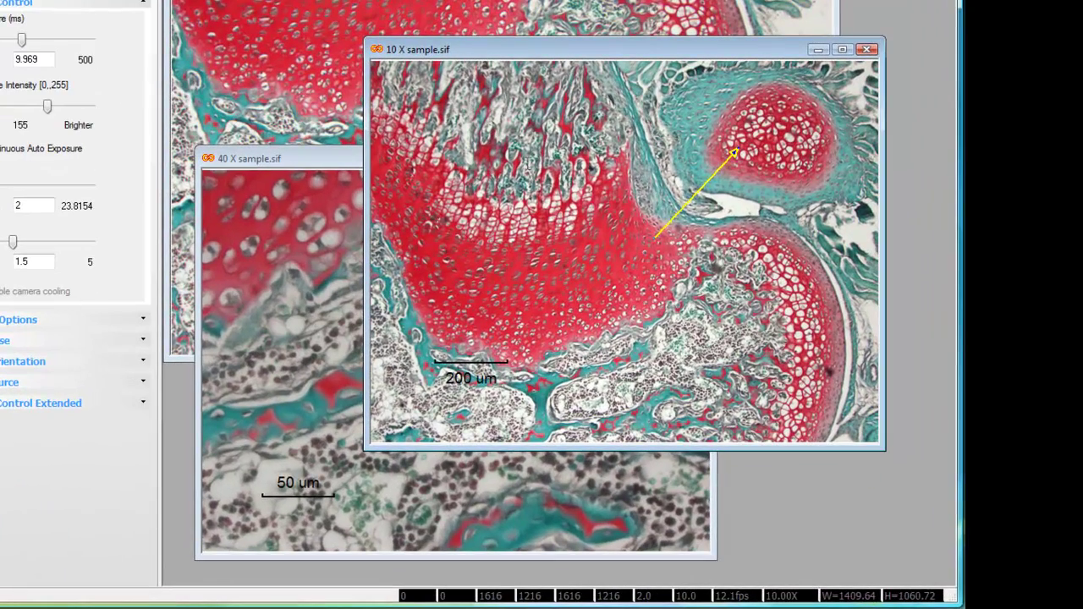
pyautogui.click(533, 197)
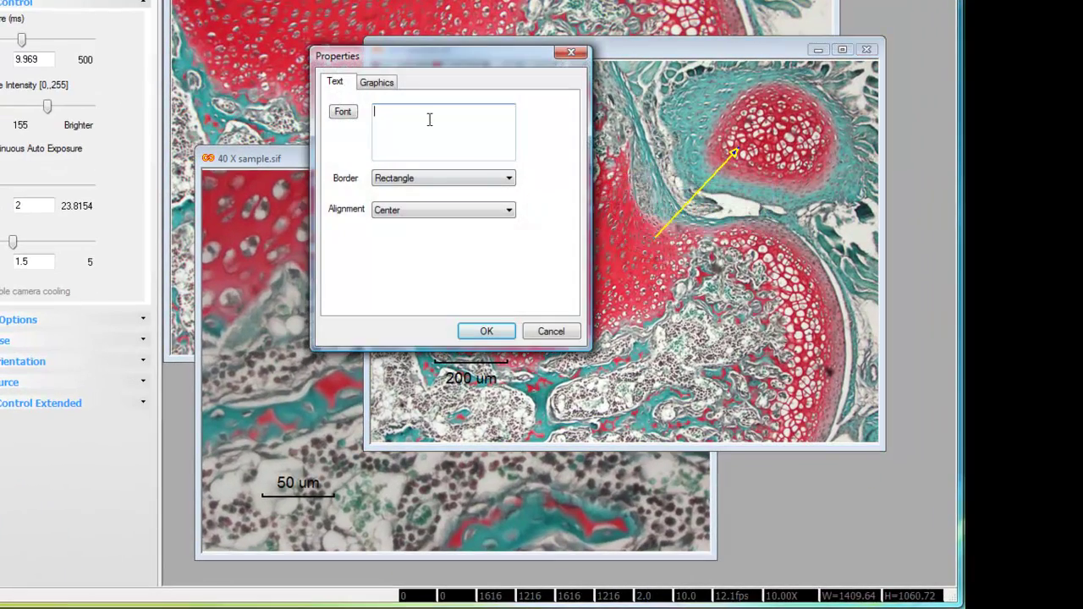
pyautogui.write('Sample text')
pyautogui.click(486, 330)
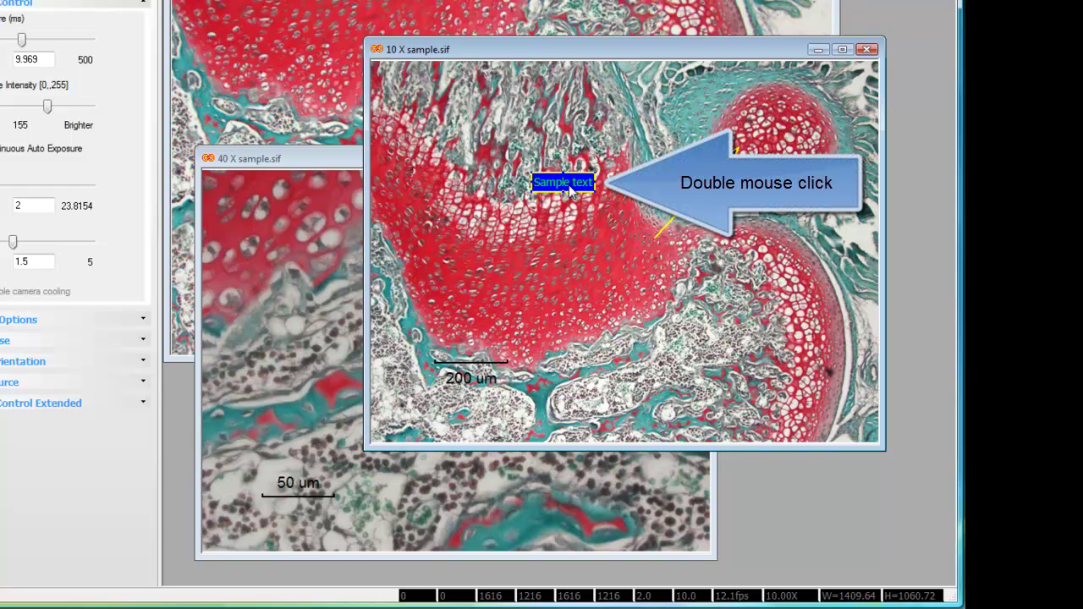
# Step: Change the 'Sample text' label's font colour to yellow
pyautogui.doubleClick(569, 185)
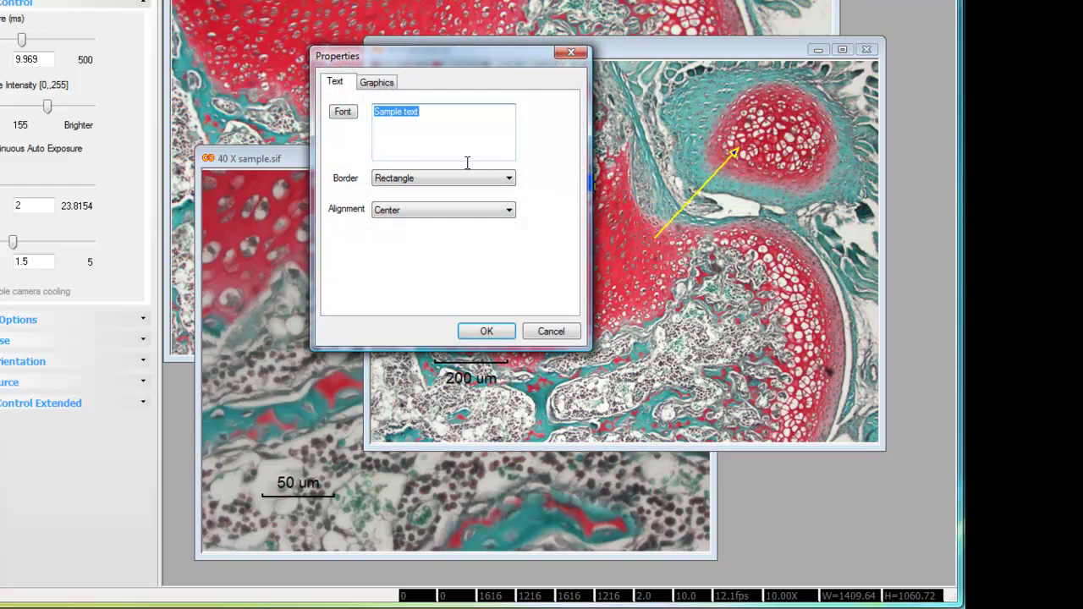
pyautogui.click(345, 111)
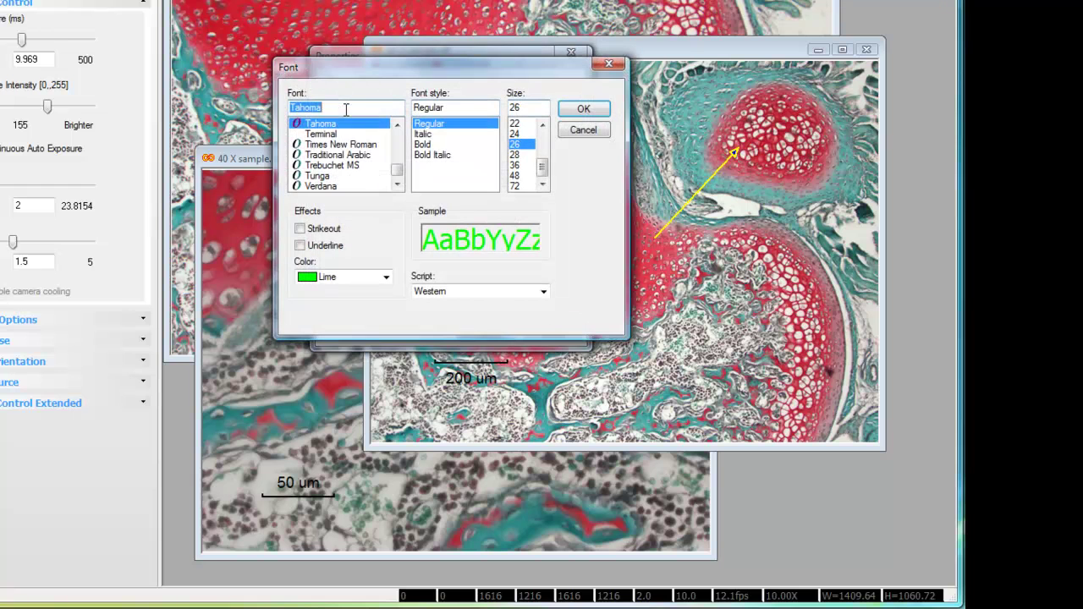
pyautogui.click(386, 277)
pyautogui.click(341, 407)
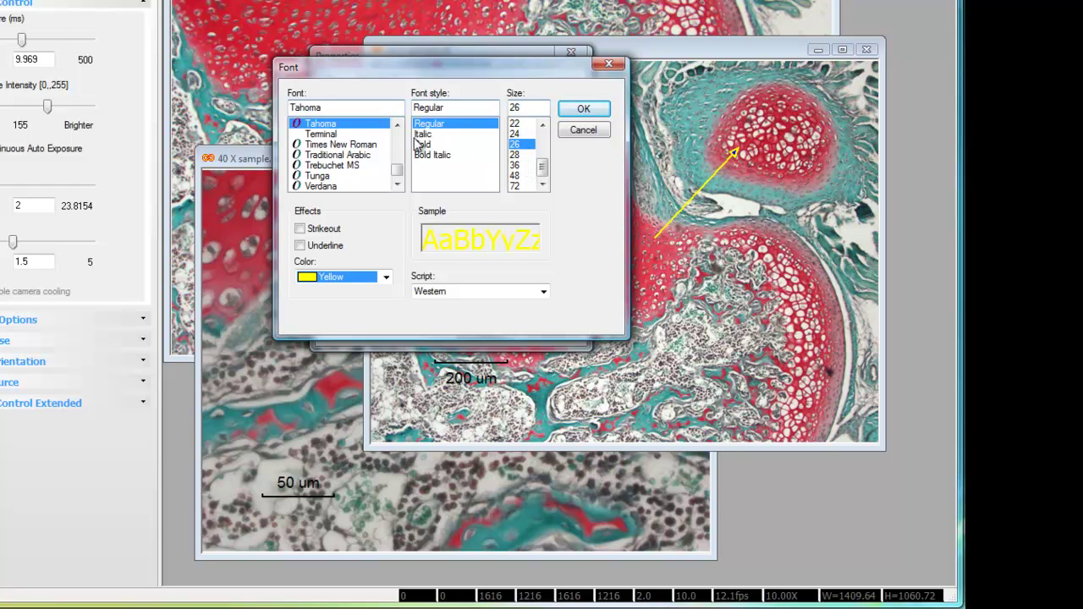
pyautogui.click(583, 113)
# Step: Give the label a blue fill colour and drag its box larger
pyautogui.click(377, 82)
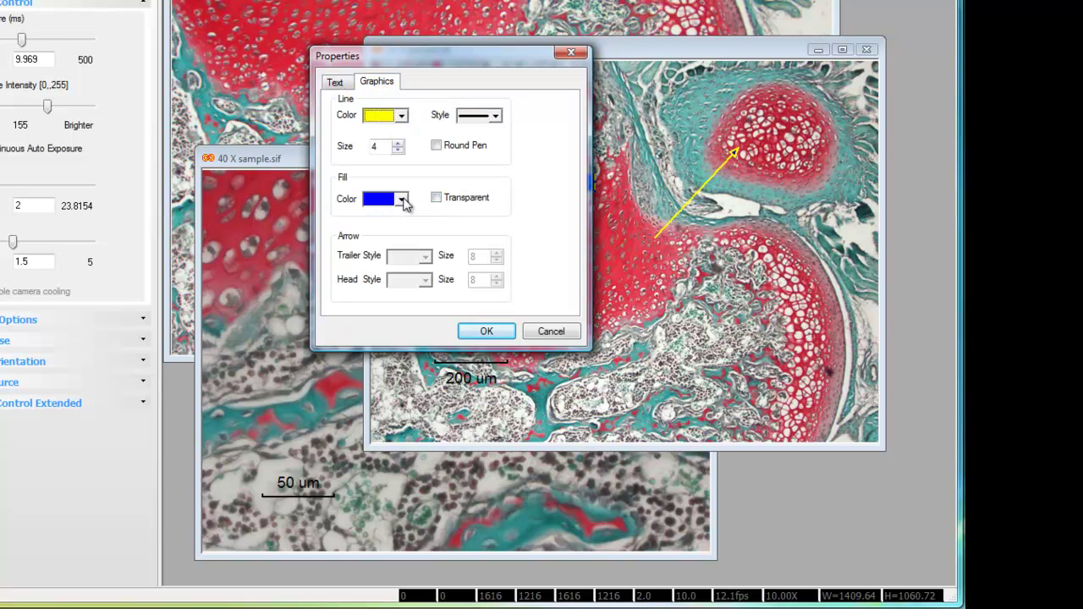
pyautogui.click(403, 201)
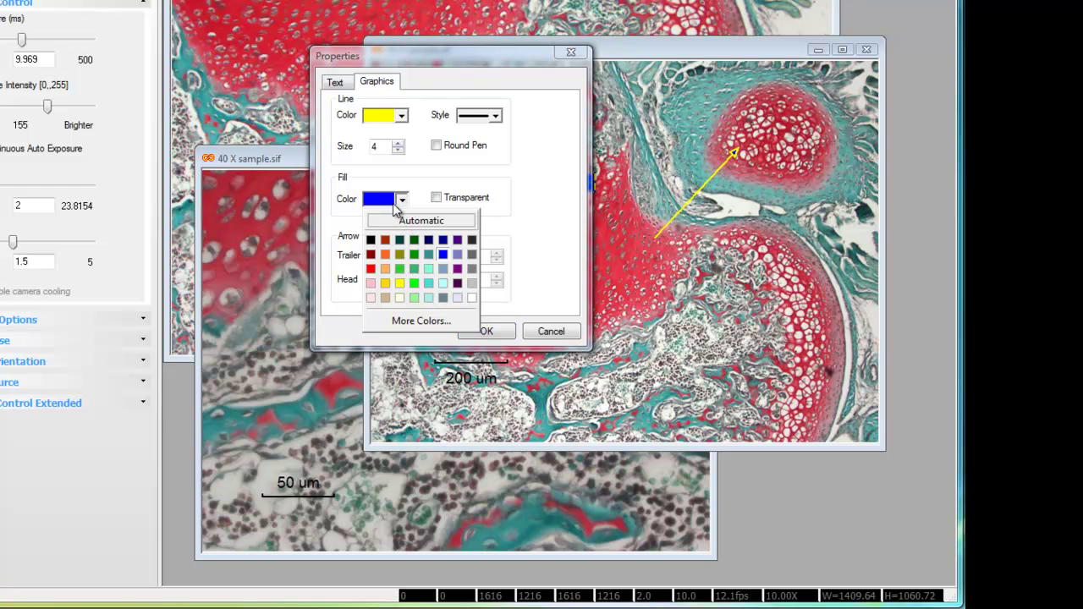
pyautogui.click(441, 254)
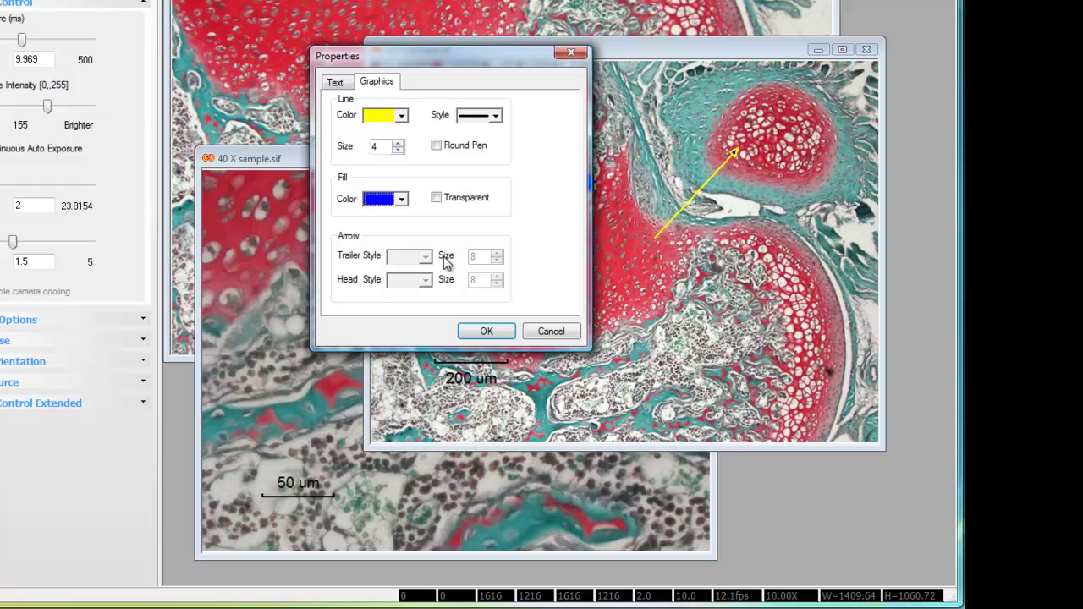
pyautogui.click(485, 332)
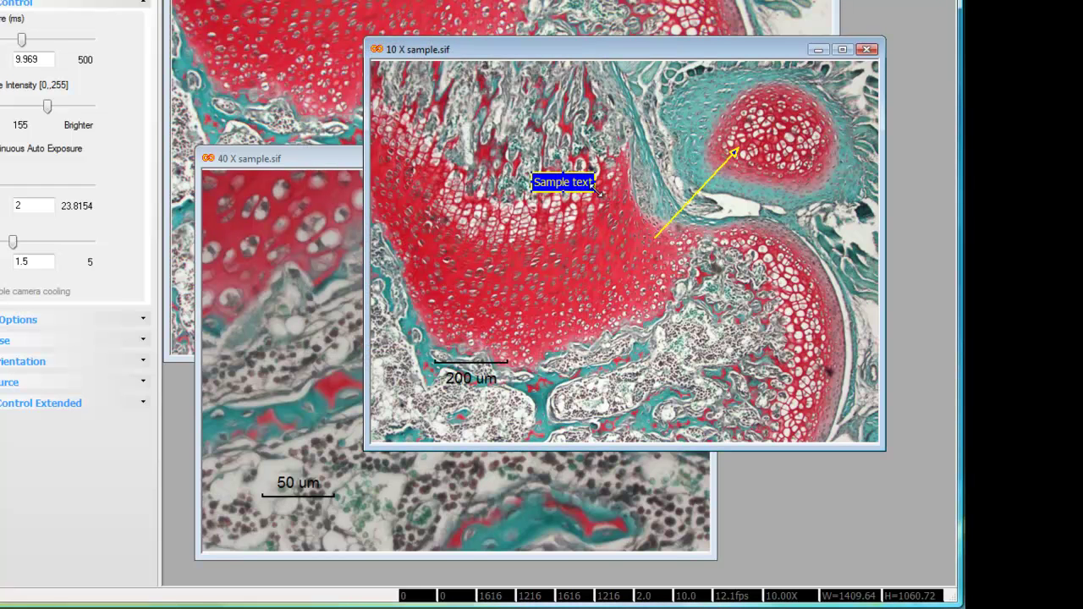
pyautogui.moveTo(595, 192); pyautogui.dragTo(511, 199)
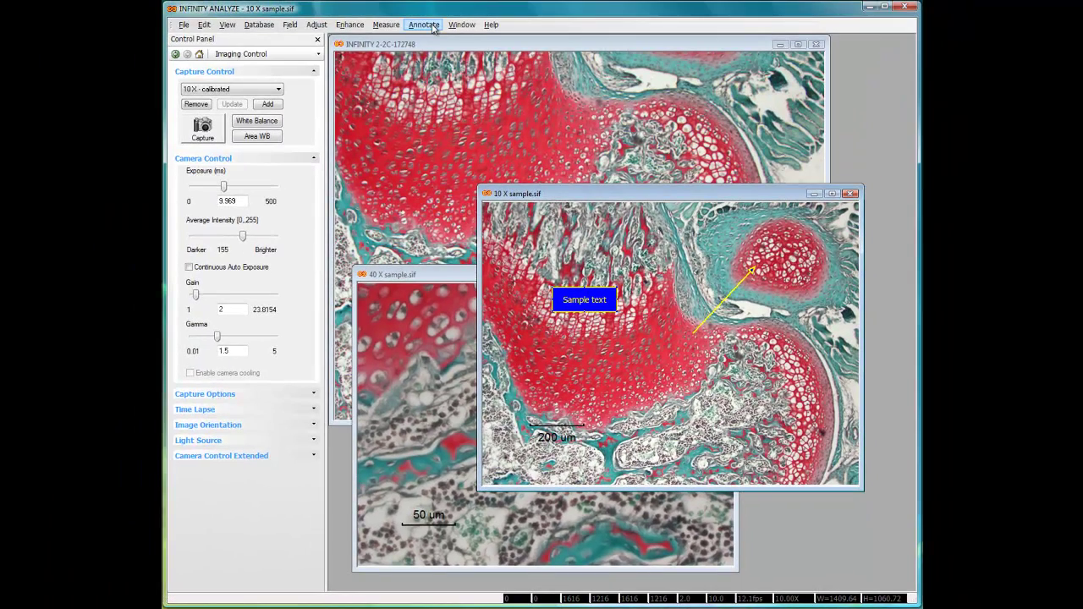
# Step: With the Select tool, move the 'Sample text' label up and the yellow arrow up and right
pyautogui.click(433, 27)
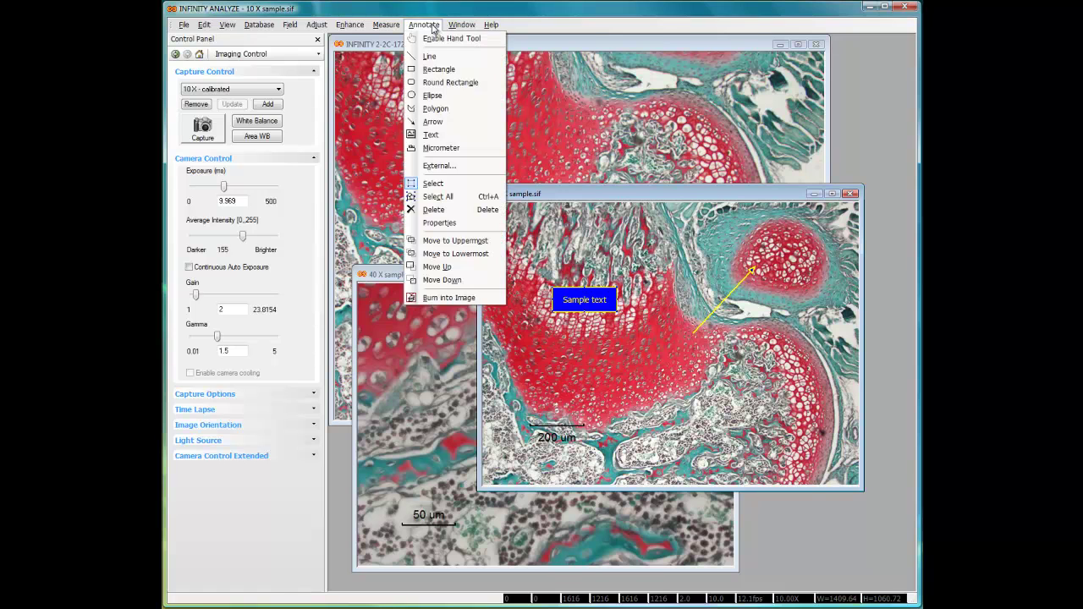
pyautogui.click(433, 184)
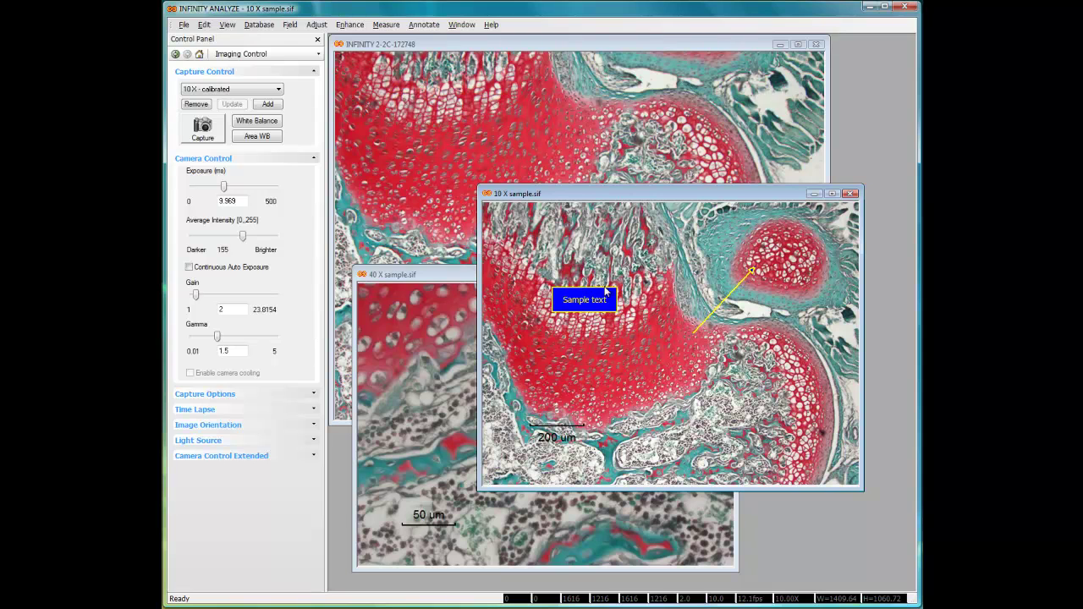
pyautogui.moveTo(597, 303); pyautogui.dragTo(602, 288)
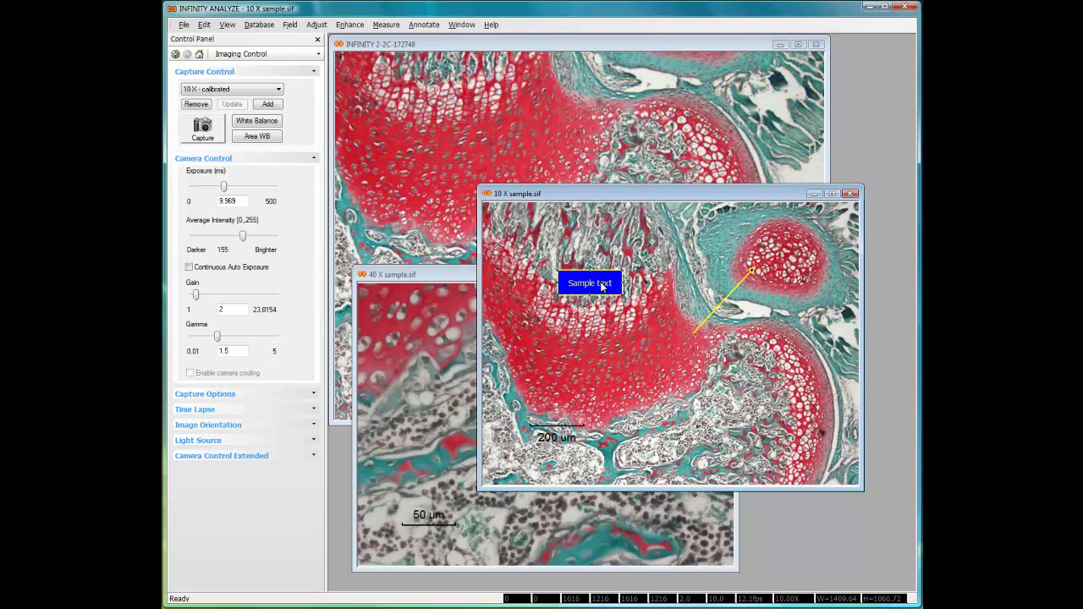
pyautogui.moveTo(732, 295); pyautogui.dragTo(751, 291)
pyautogui.doubleClick(750, 290)
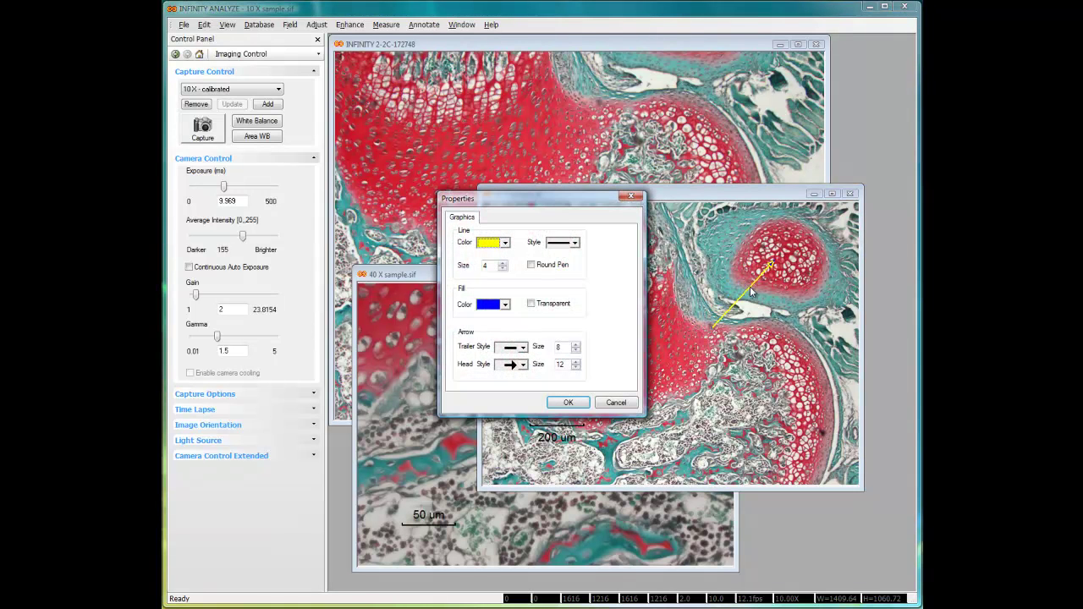
pyautogui.click(582, 406)
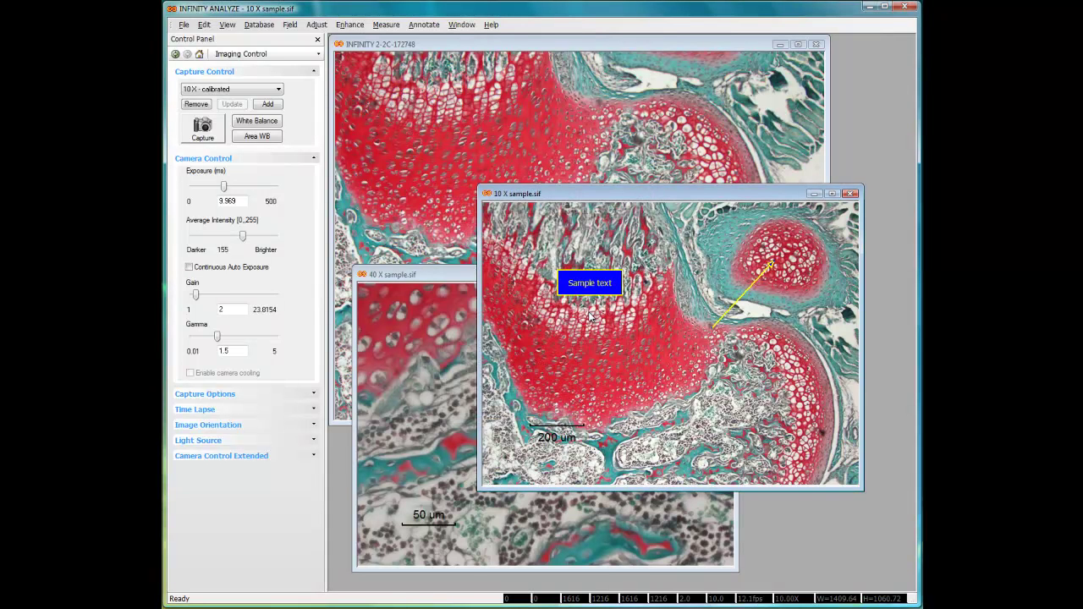
pyautogui.click(423, 26)
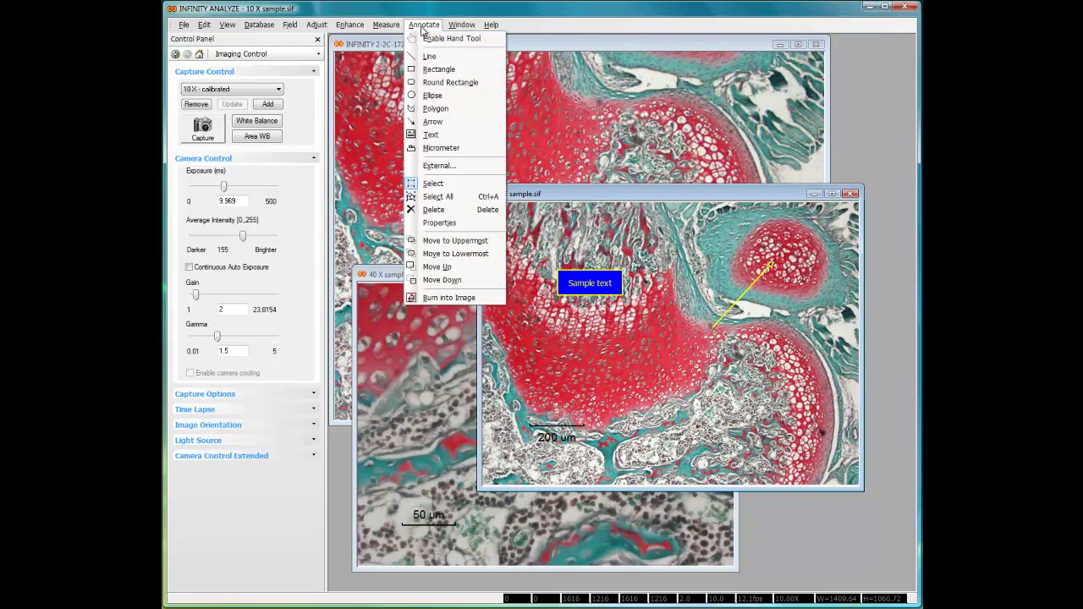
# Step: Burn the scale bar, yellow arrow and blue 'Sample text' label into the 10X image
pyautogui.click(454, 298)
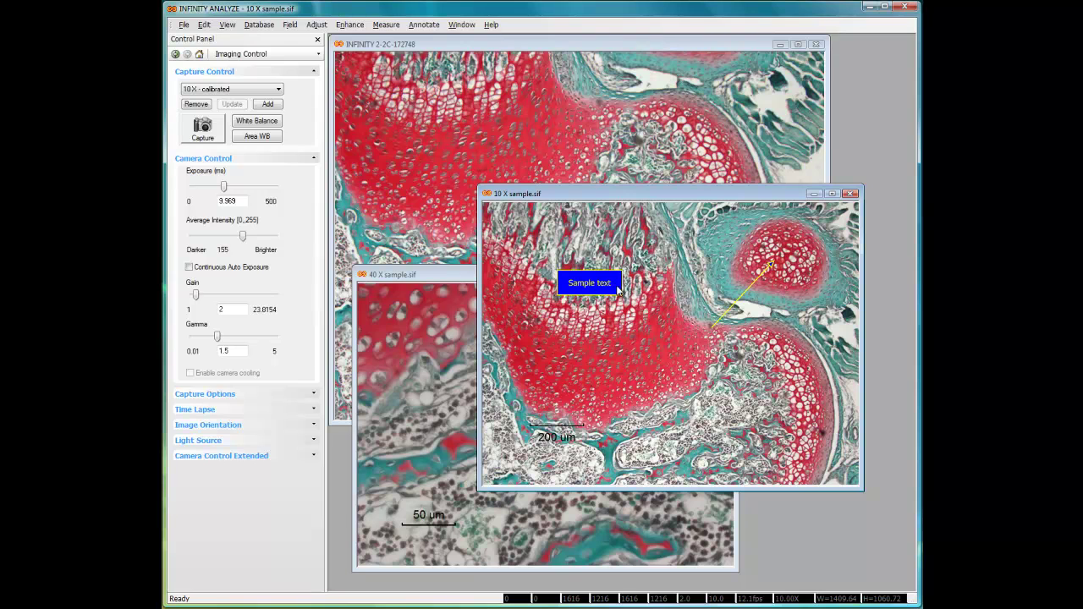
pyautogui.click(492, 25)
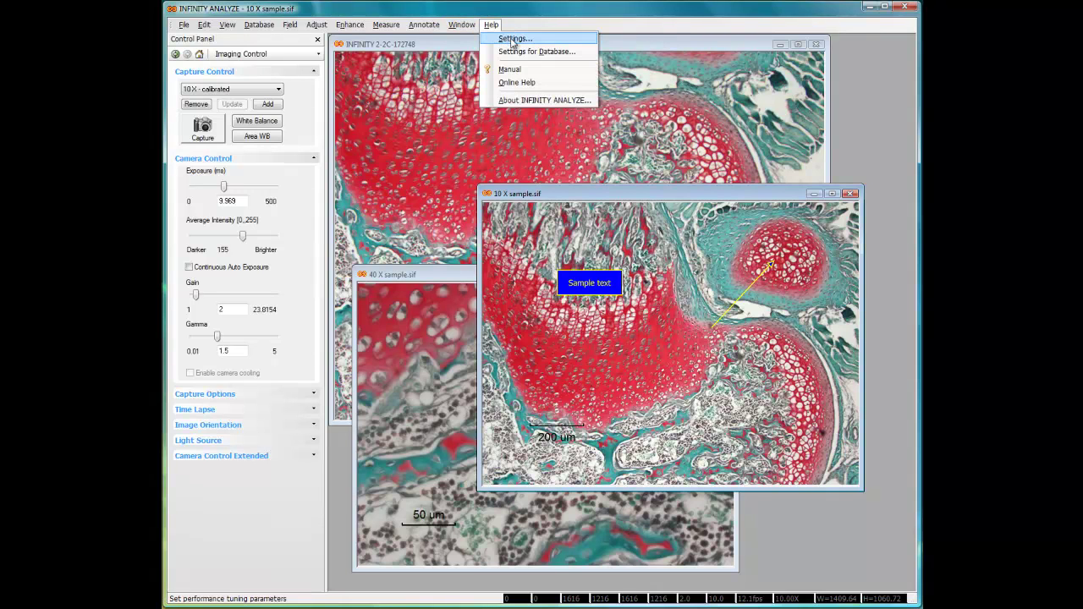
pyautogui.click(513, 39)
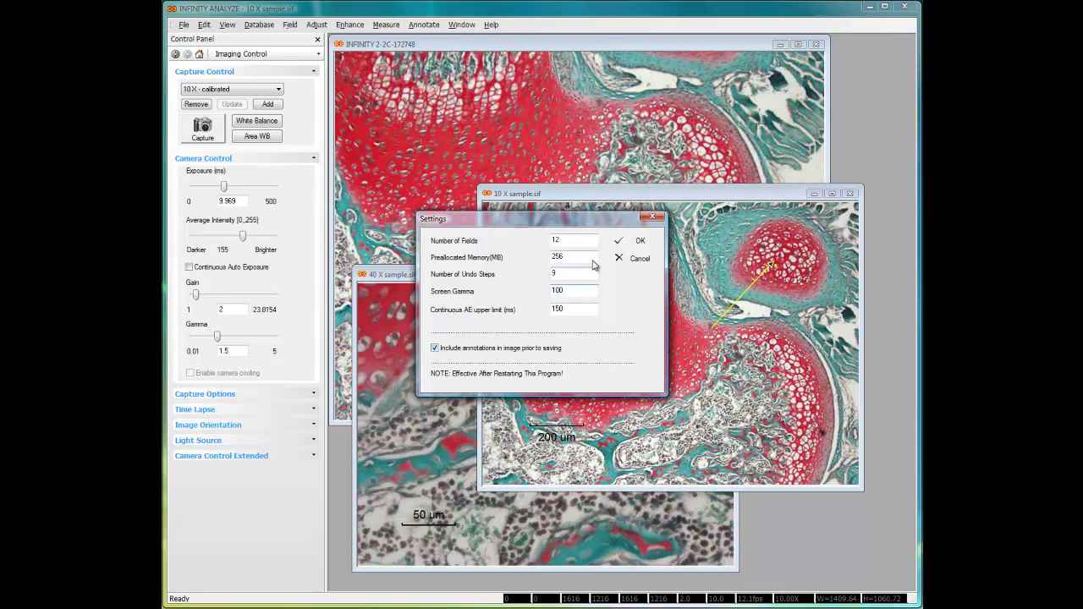
pyautogui.click(636, 241)
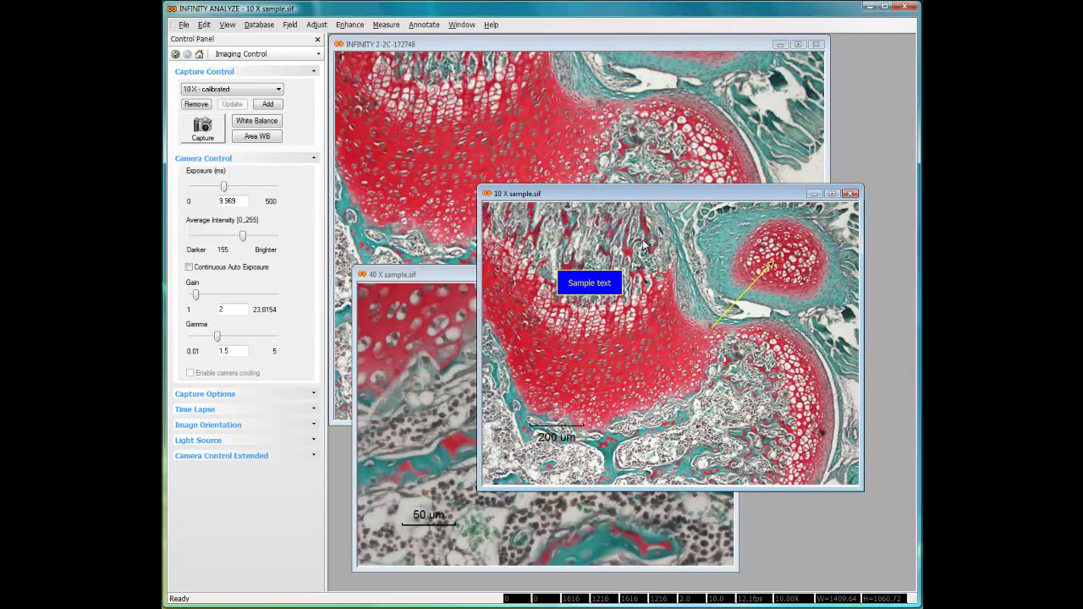